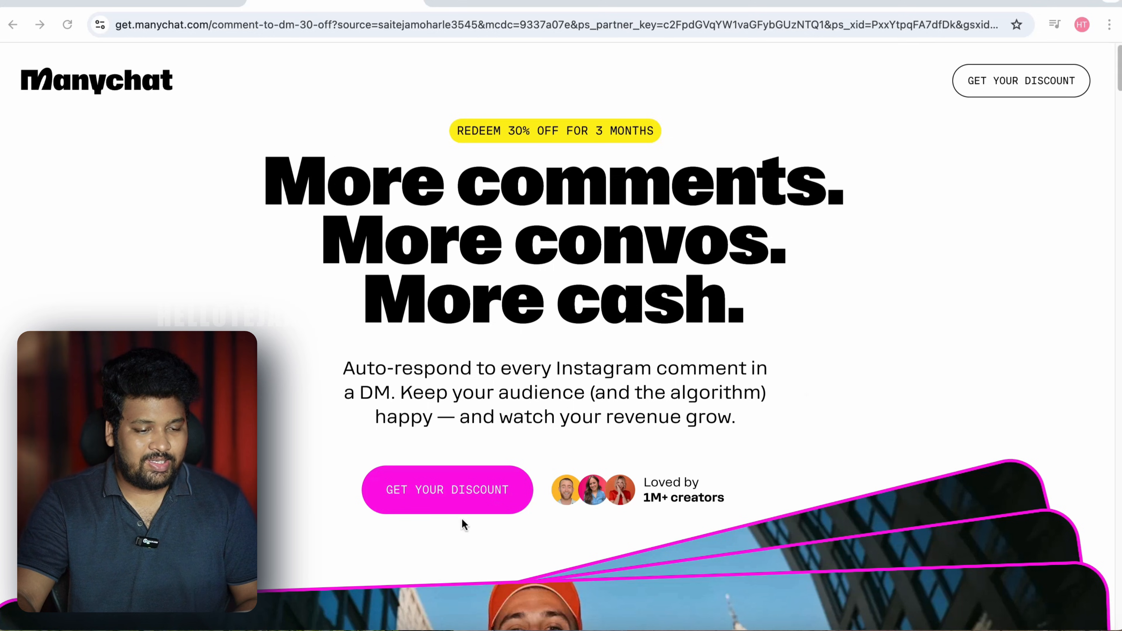
# Claim the Manychat discount, accept the privacy notice, and sign up with the previously used Facebook account.
pyautogui.click(466, 489)
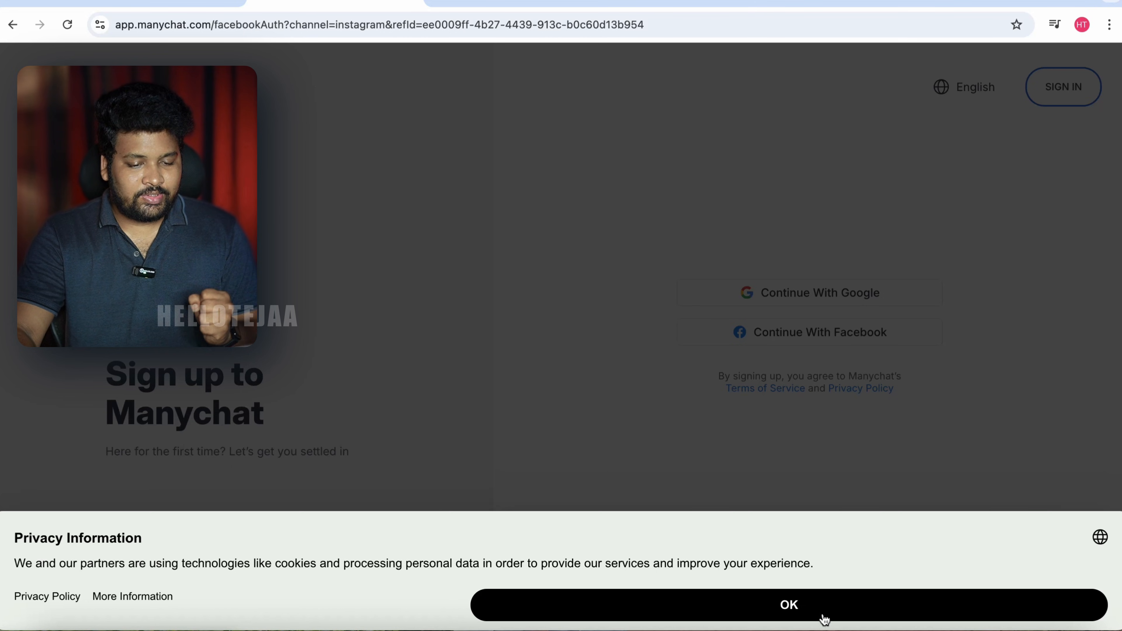
pyautogui.click(823, 612)
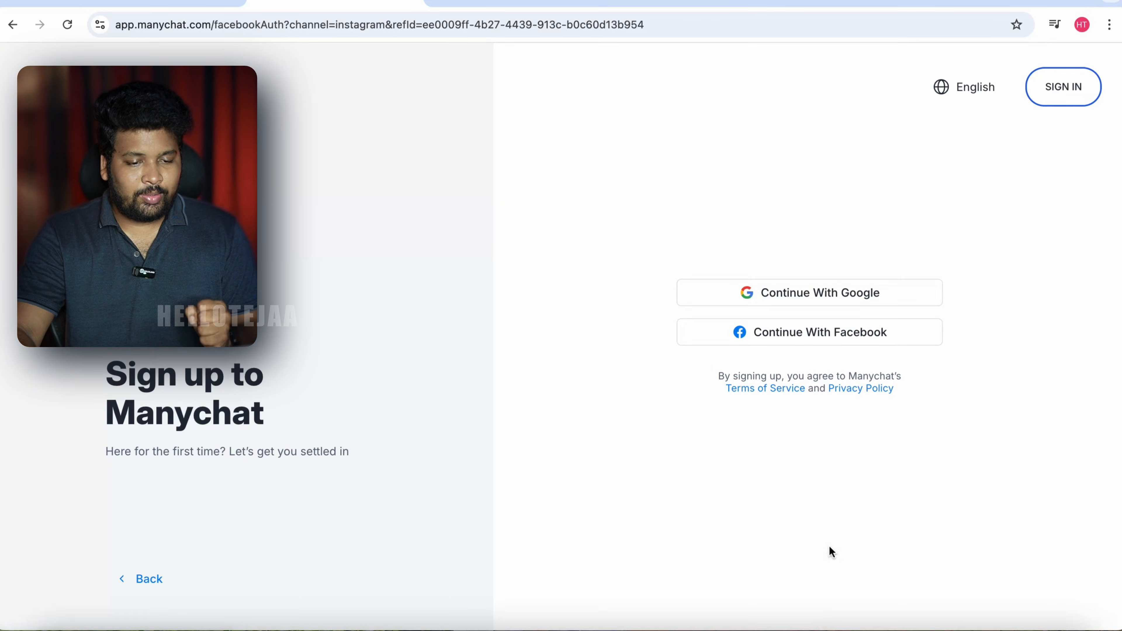
pyautogui.click(854, 348)
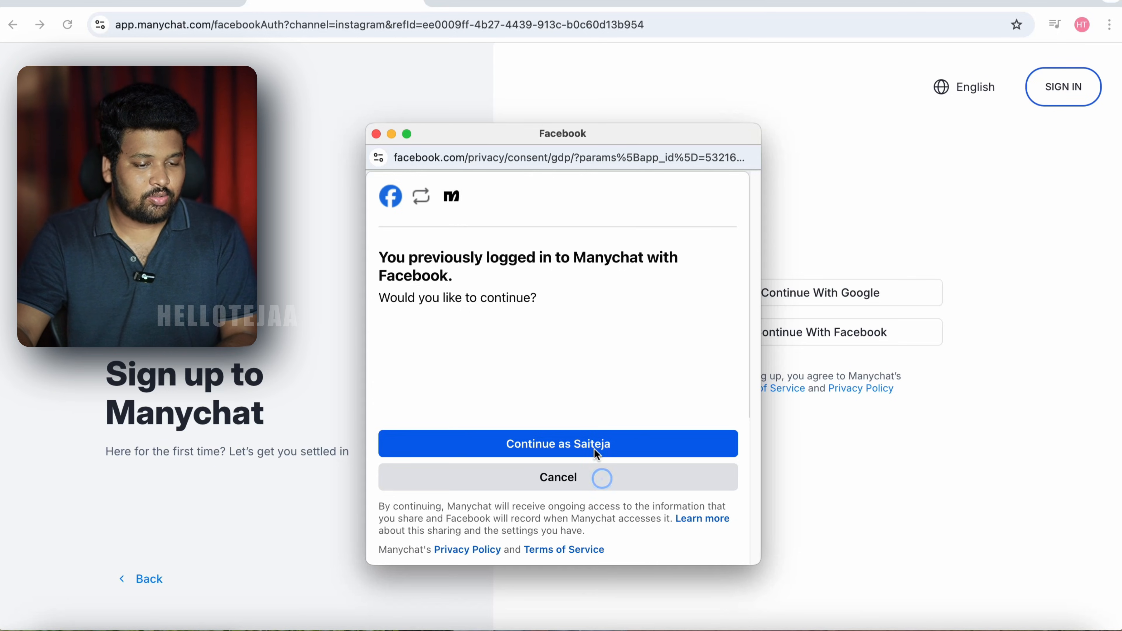
pyautogui.click(587, 444)
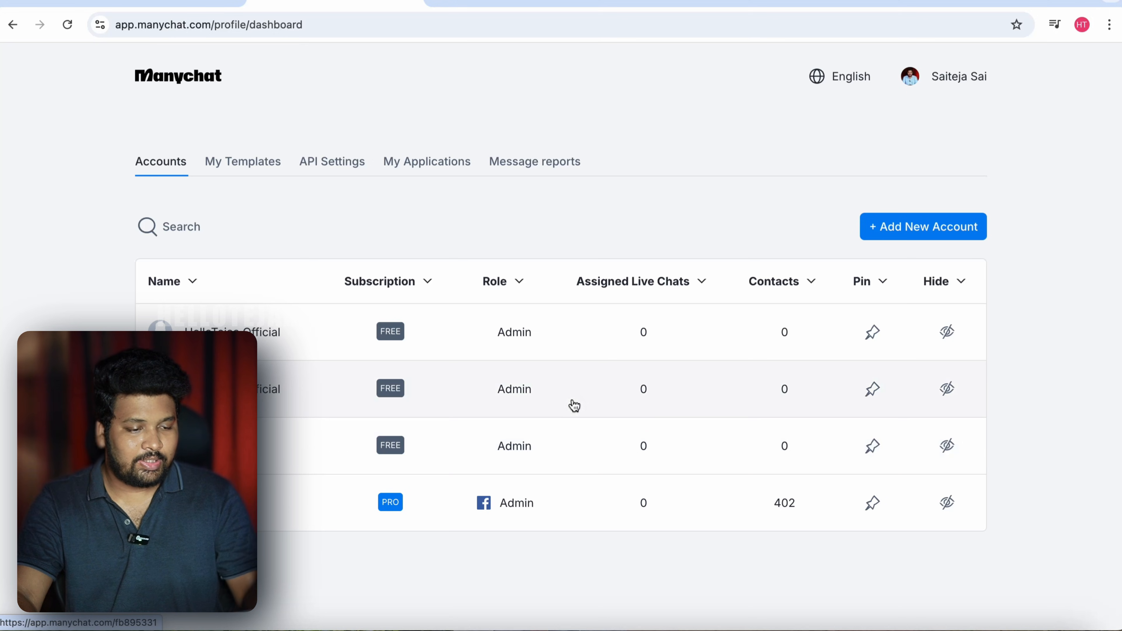
# Add a new account on the Instagram channel and allow Manychat to access its profile, comments and messages.
pyautogui.click(917, 227)
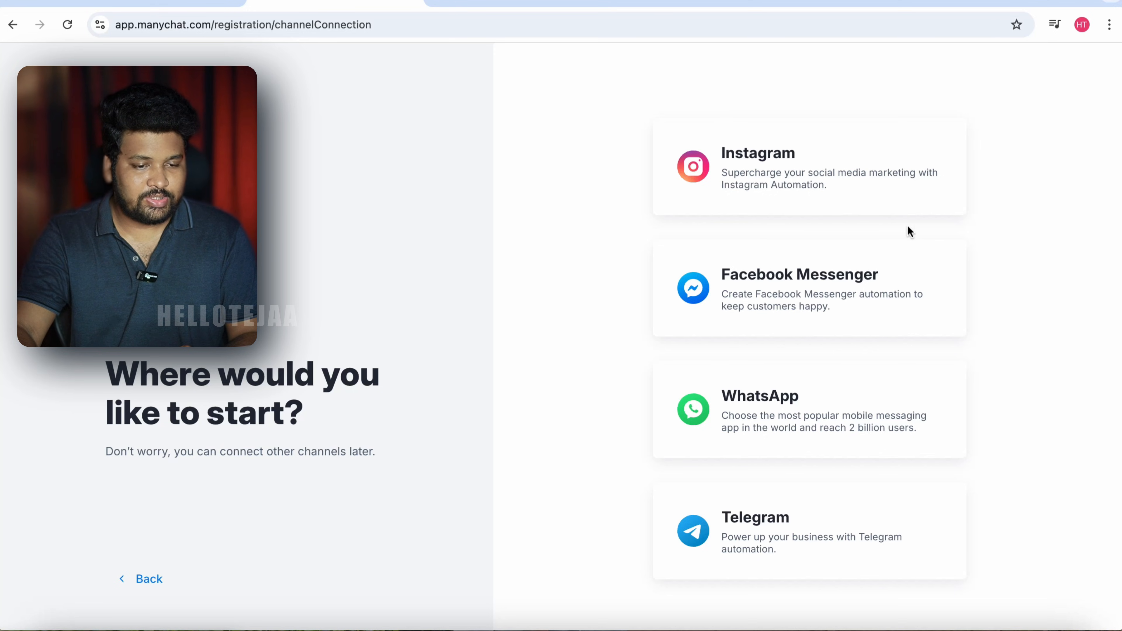
pyautogui.click(798, 170)
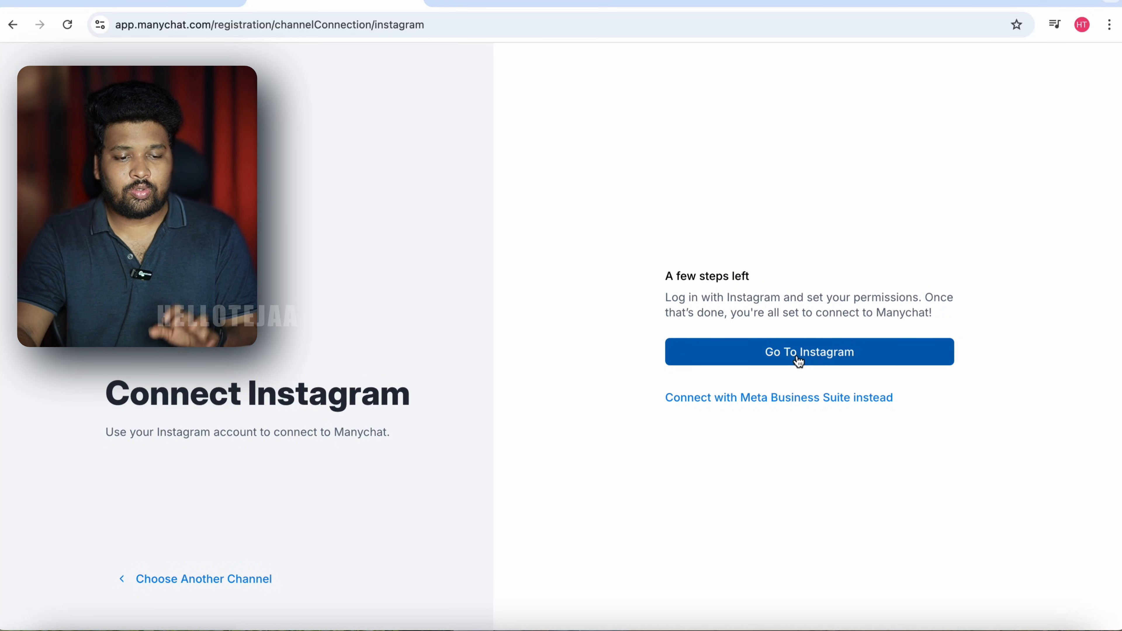
pyautogui.click(799, 360)
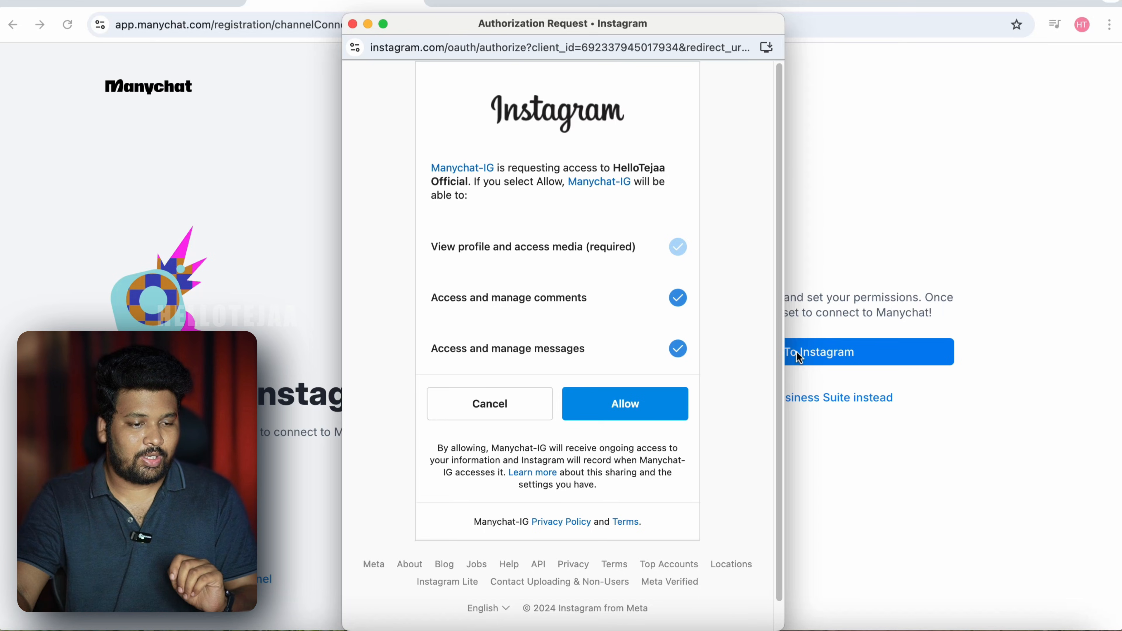
pyautogui.click(625, 400)
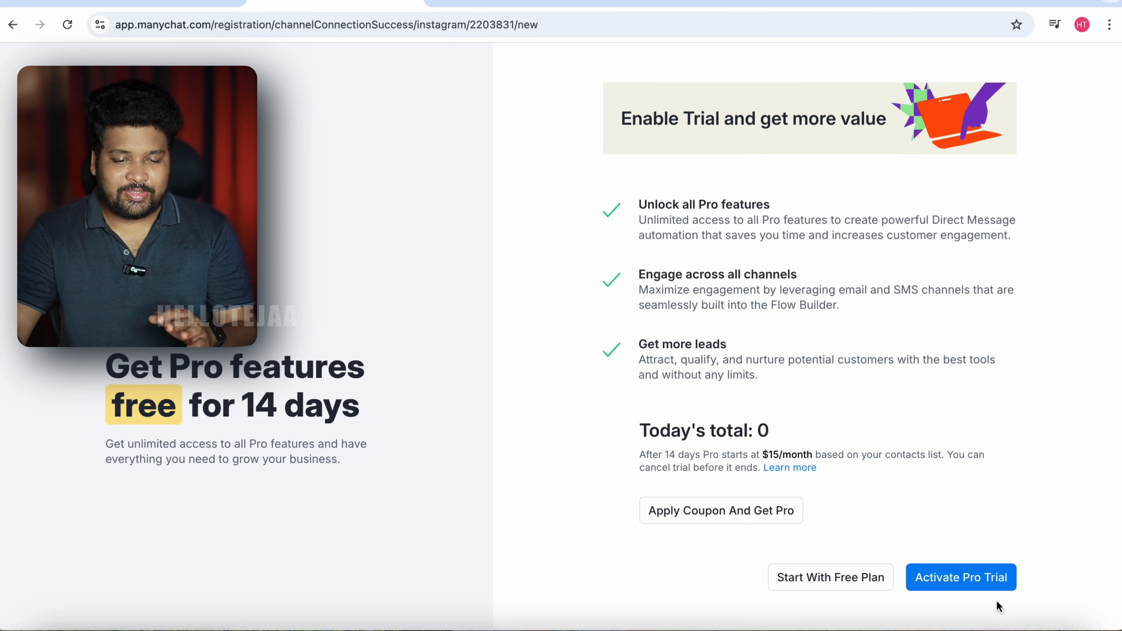
# Activate the 14-day Pro trial and go through its card payment details form.
pyautogui.click(977, 583)
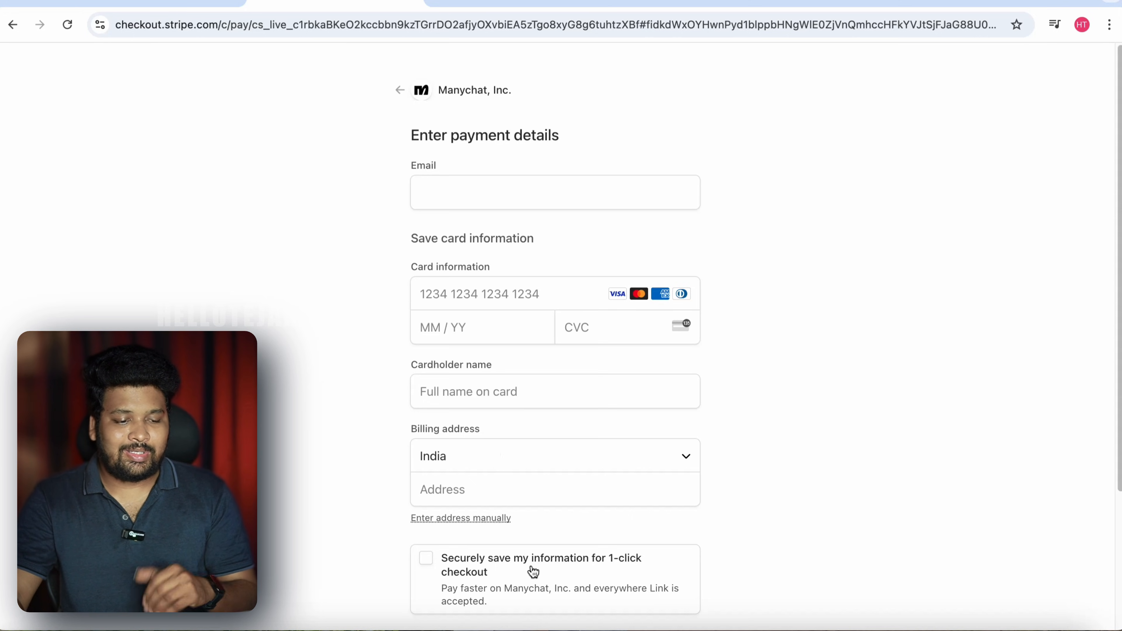
pyautogui.scroll(-5, 534, 573)
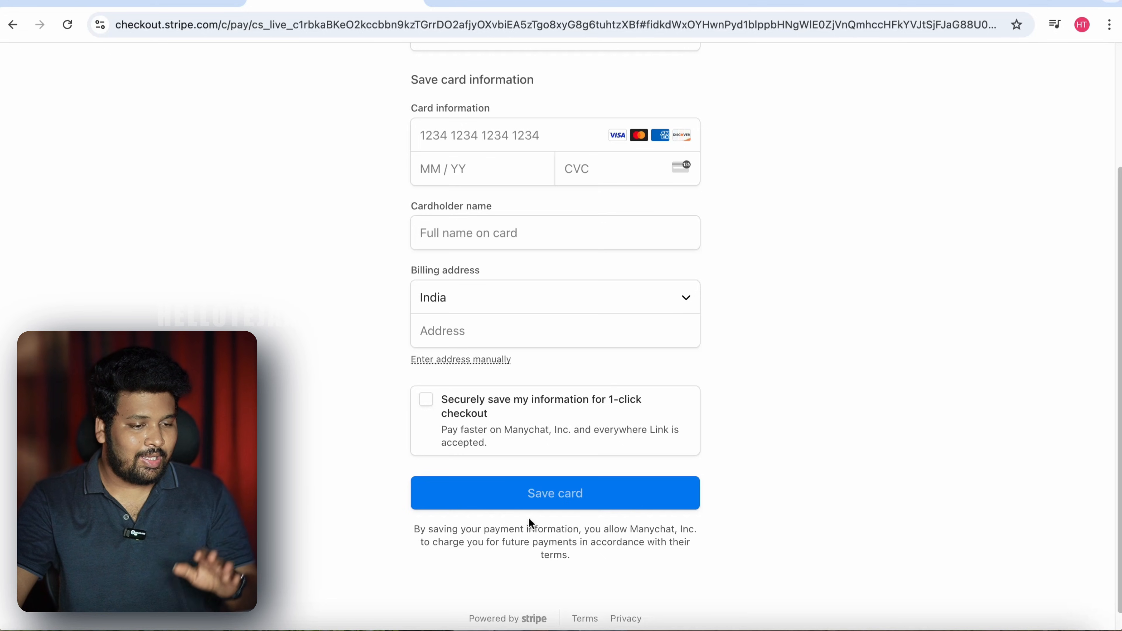
pyautogui.scroll(1, 535, 522)
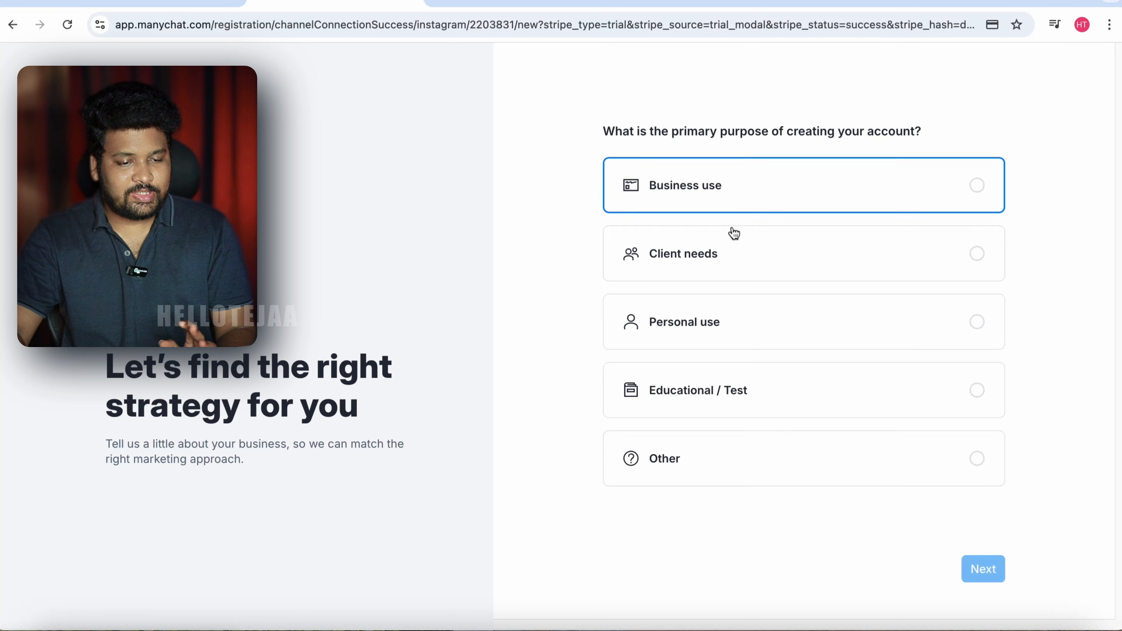
# Answer the strategy questions with Personal use, Unsure at the moment, and Personal project.
pyautogui.click(742, 321)
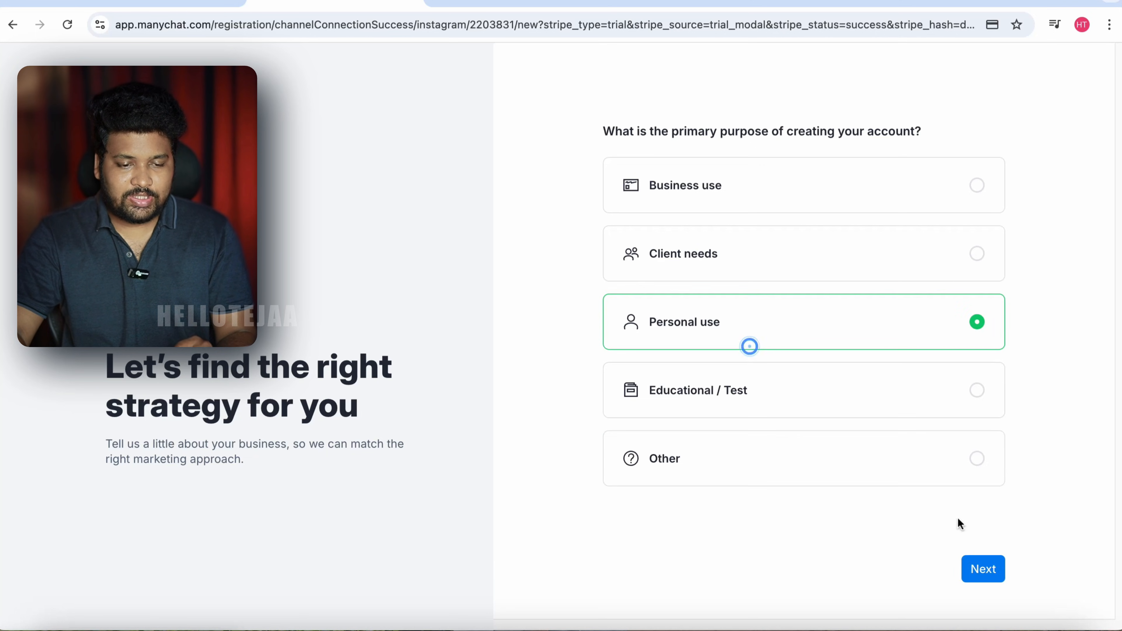
pyautogui.click(992, 573)
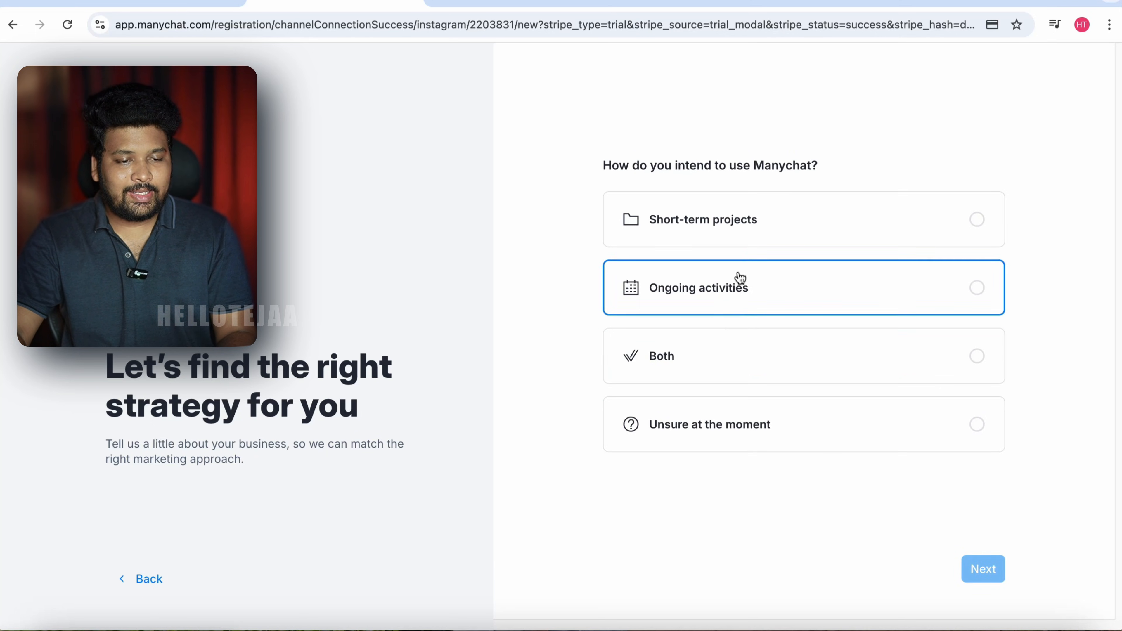
pyautogui.click(752, 424)
pyautogui.click(985, 571)
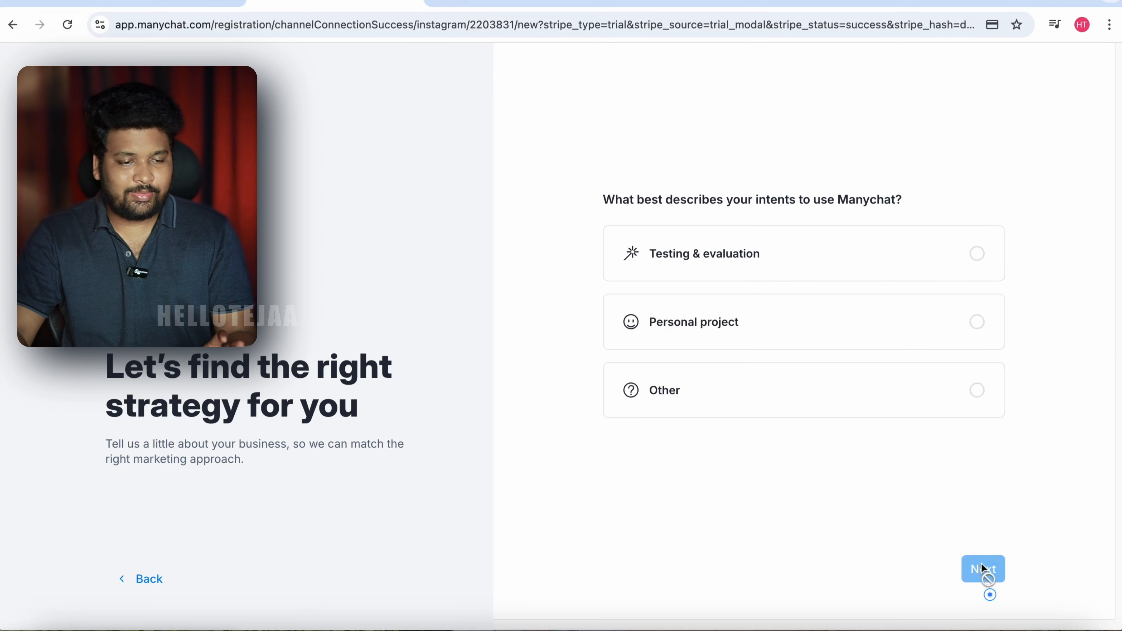
pyautogui.click(776, 344)
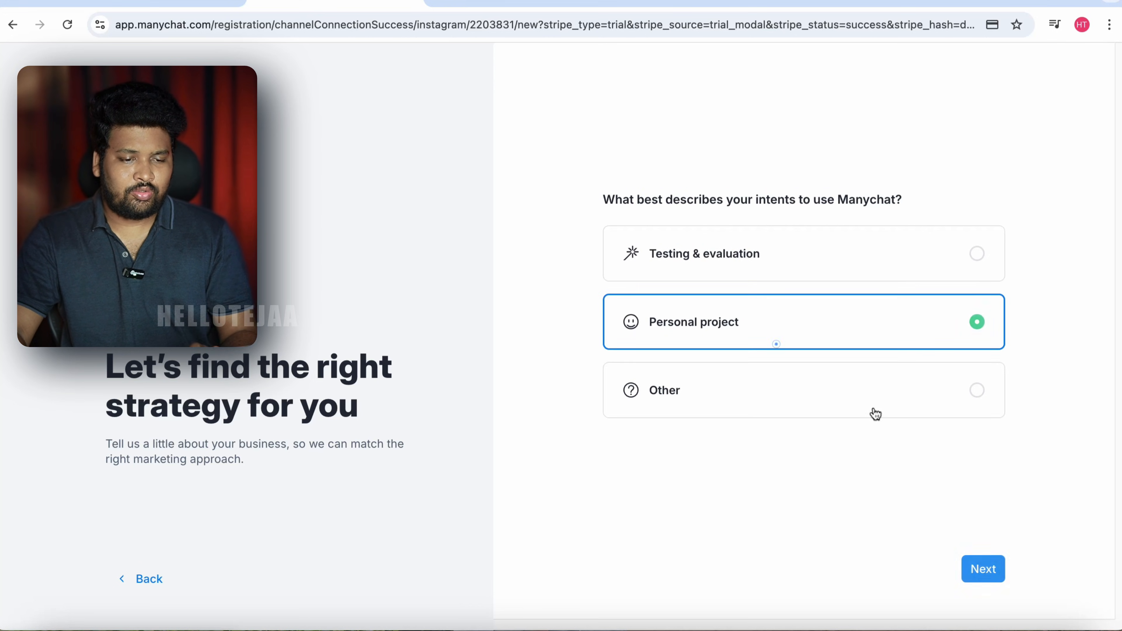
pyautogui.click(978, 567)
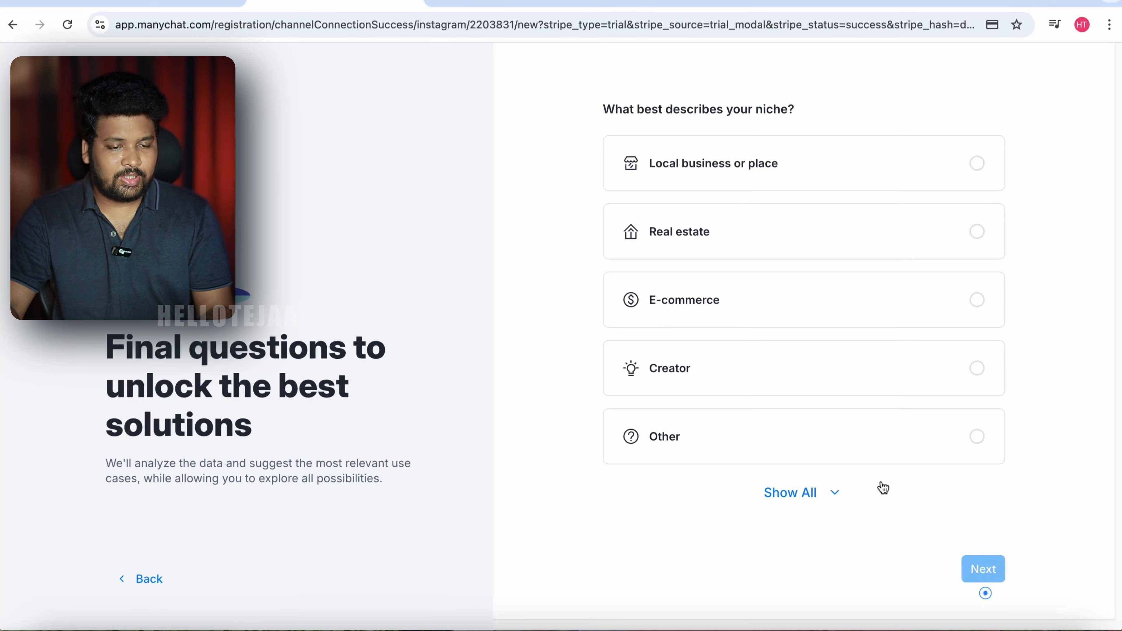
# Answer the final questions with Creator as niche, I don't monetize my content, and None for other marketing tools.
pyautogui.click(707, 356)
pyautogui.click(984, 571)
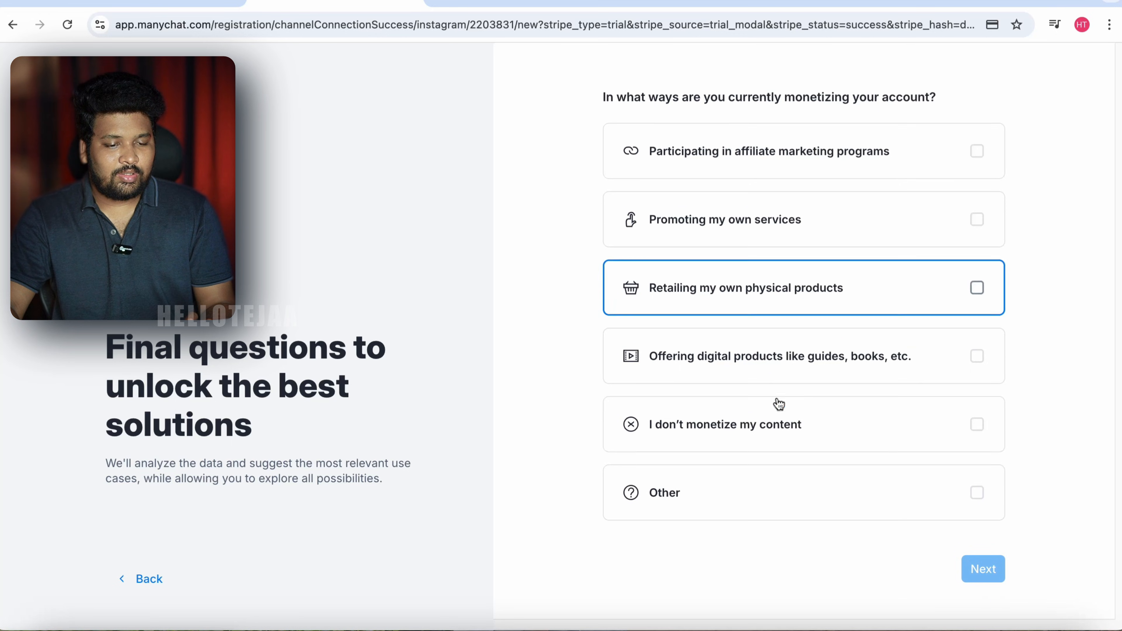
pyautogui.click(773, 451)
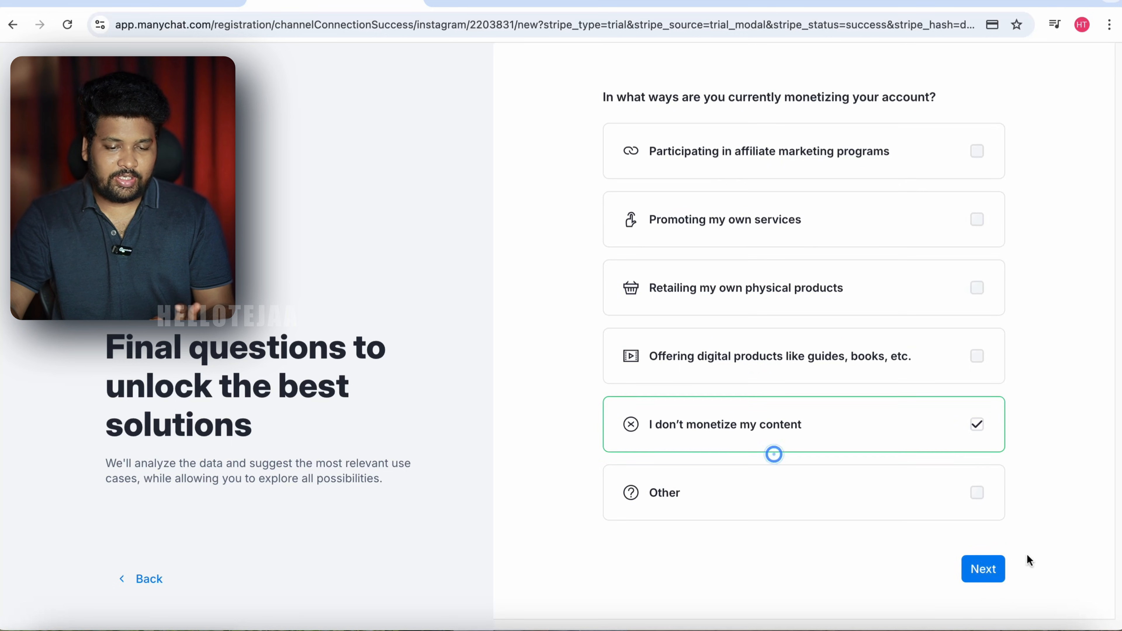
pyautogui.click(992, 571)
pyautogui.scroll(-3, 824, 408)
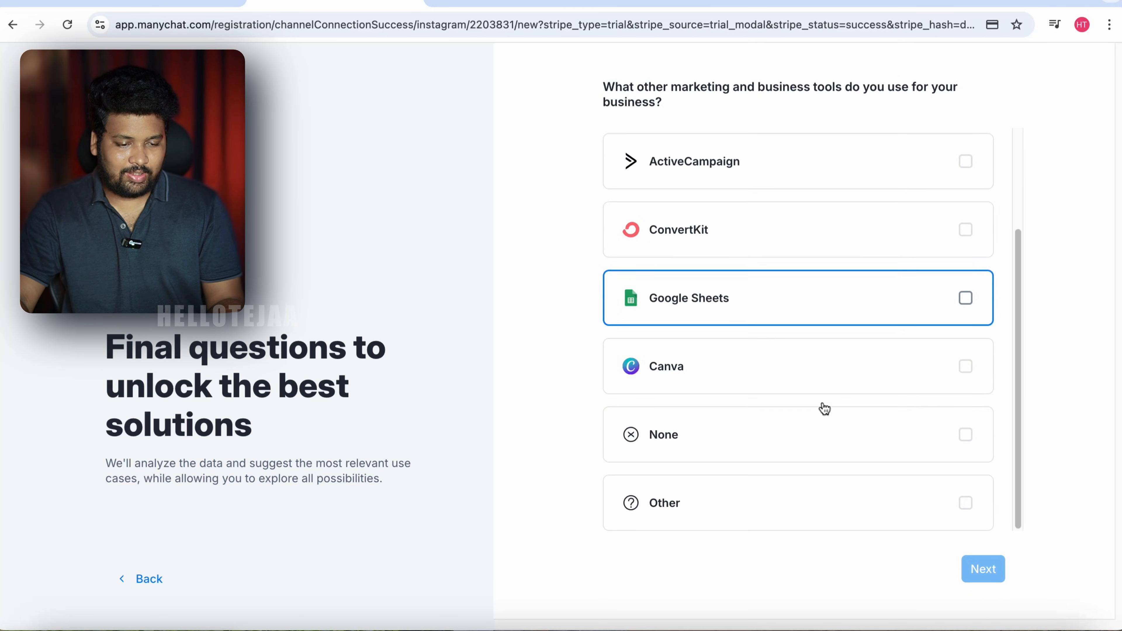
pyautogui.click(740, 454)
pyautogui.click(986, 570)
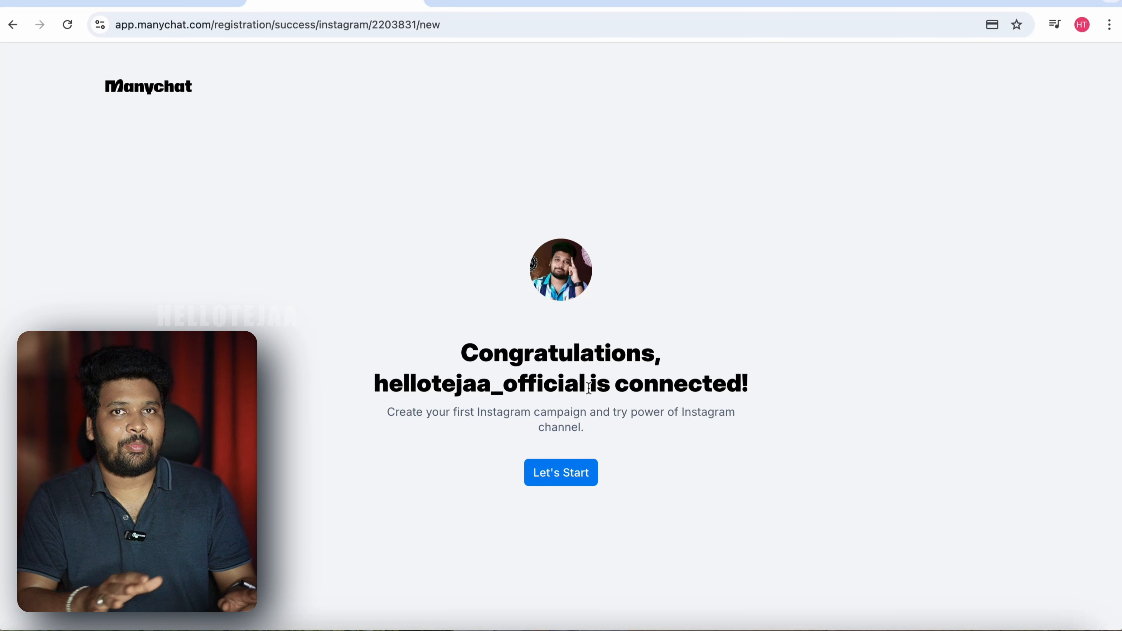
# Create a new automation from the Auto-DM links from comments template, discarding the earlier draft and starting fresh.
pyautogui.click(564, 480)
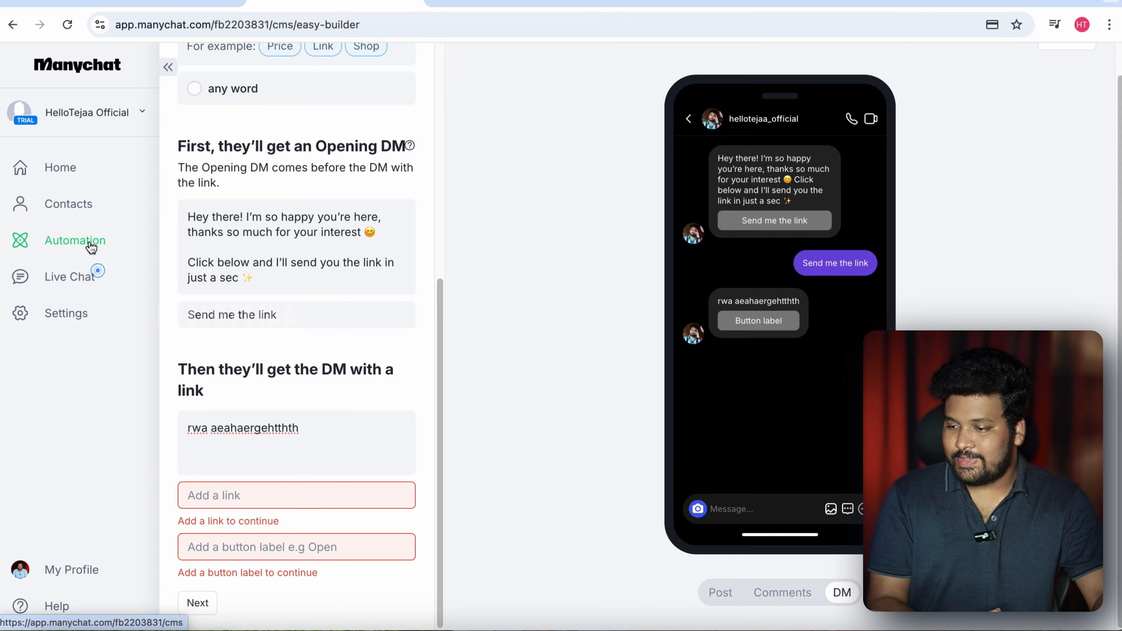
pyautogui.click(88, 242)
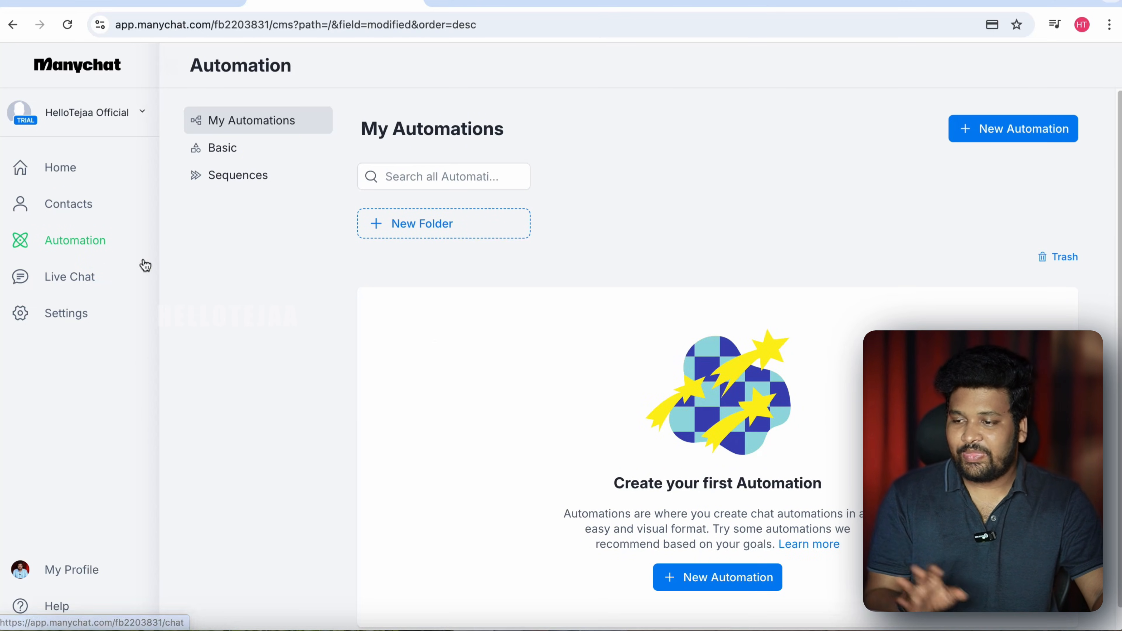
pyautogui.click(1019, 140)
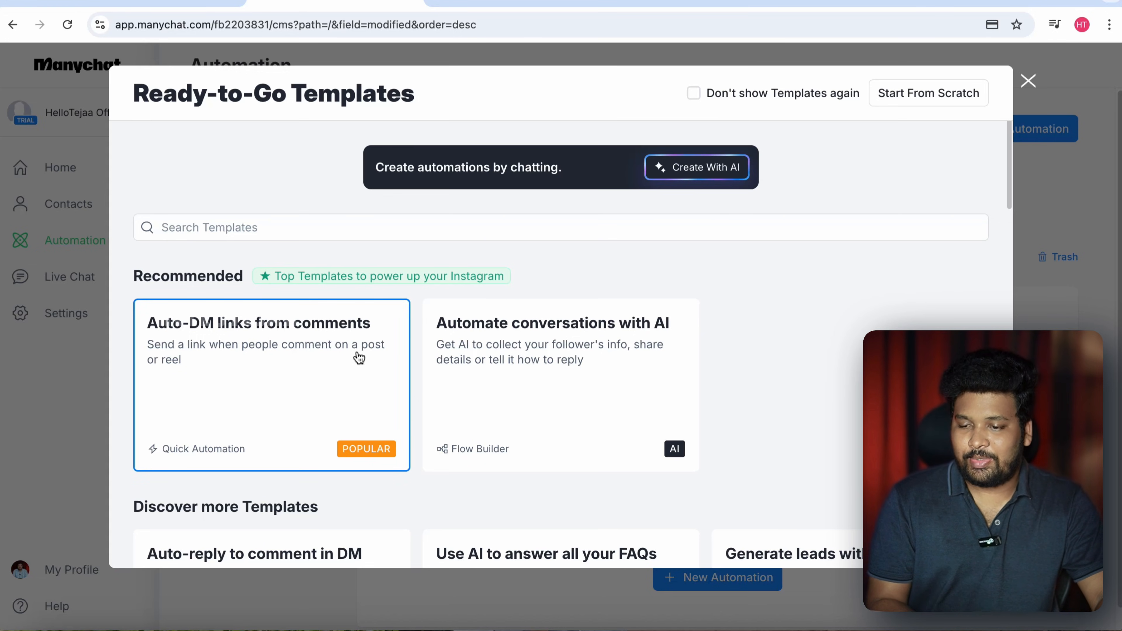
pyautogui.click(295, 393)
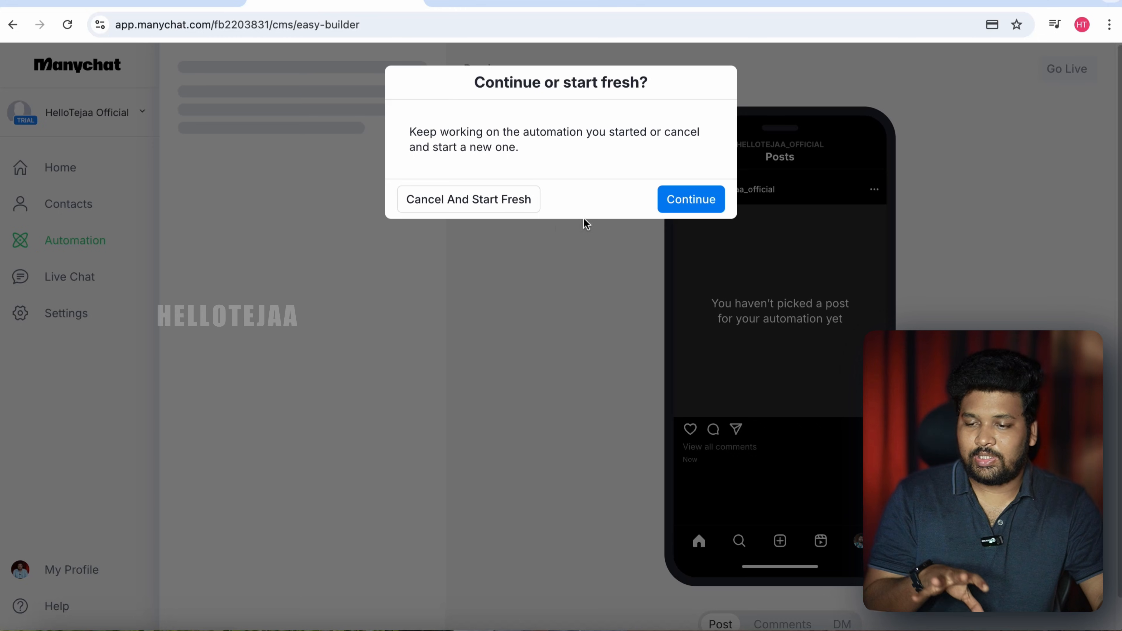
pyautogui.click(482, 210)
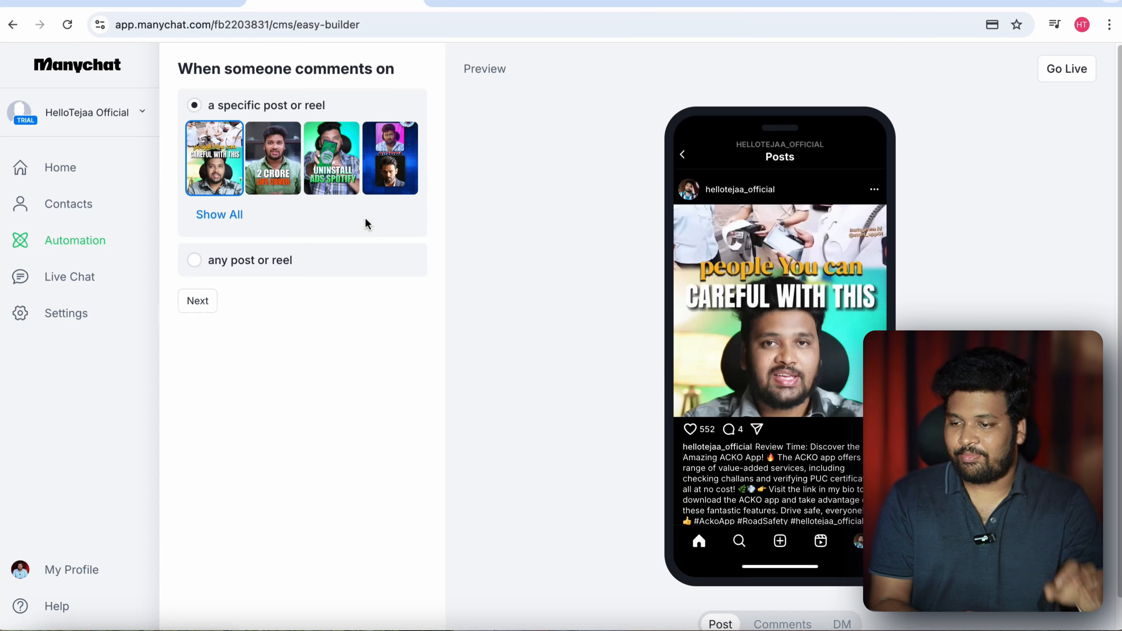
# Choose the Uninstall Ads Spotify reel as the comment trigger, and browse the full list of posts and reels.
pyautogui.click(338, 190)
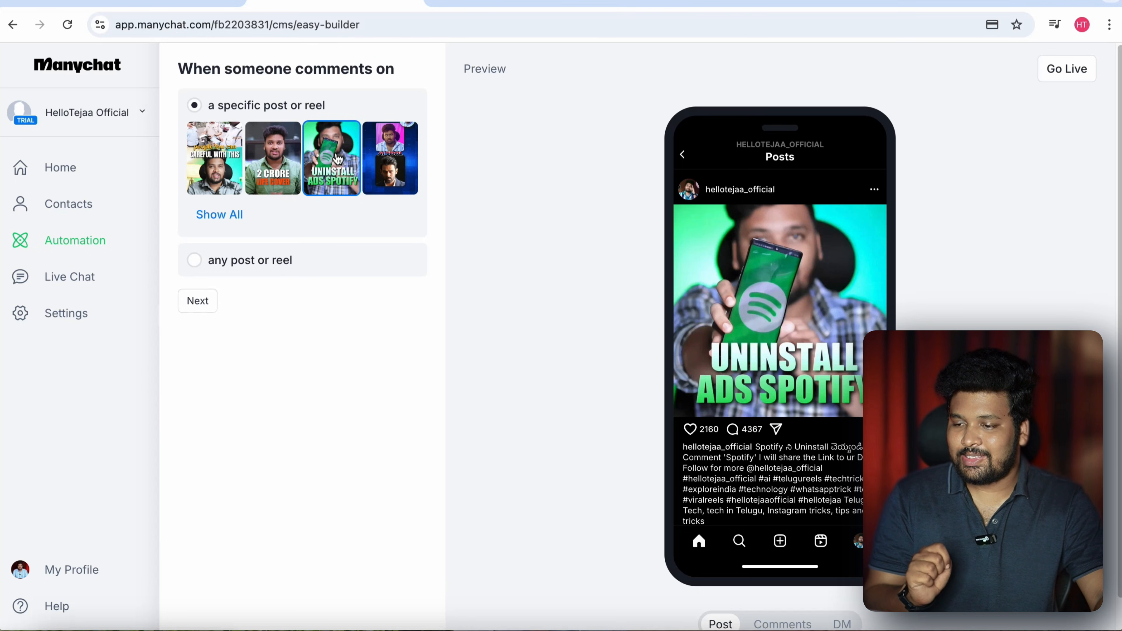
pyautogui.click(233, 216)
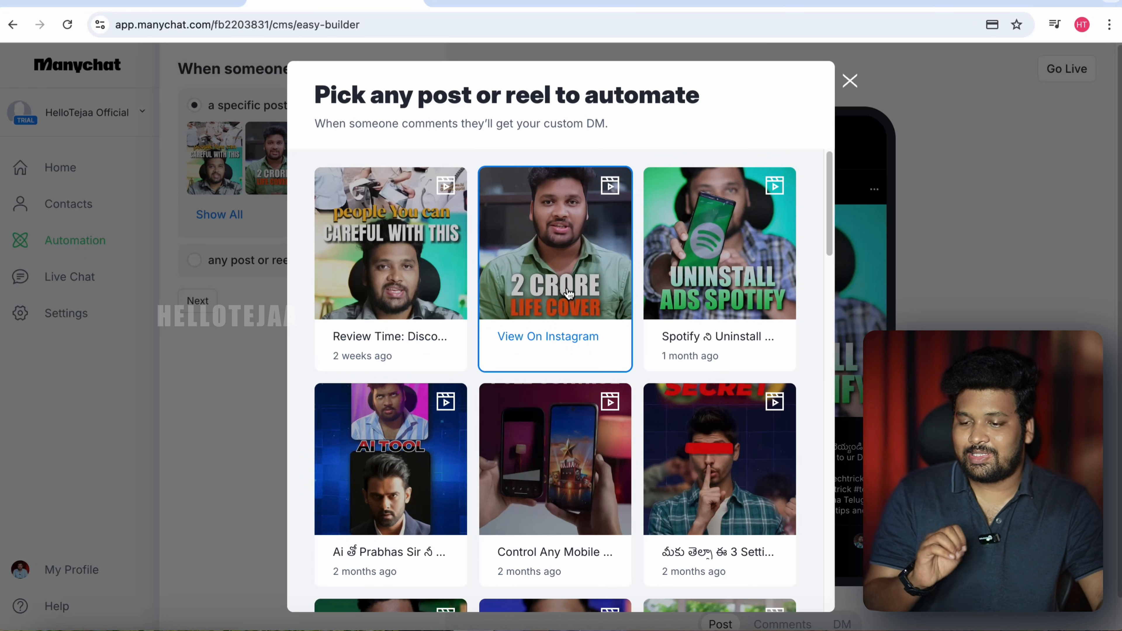
pyautogui.scroll(-2, 583, 309)
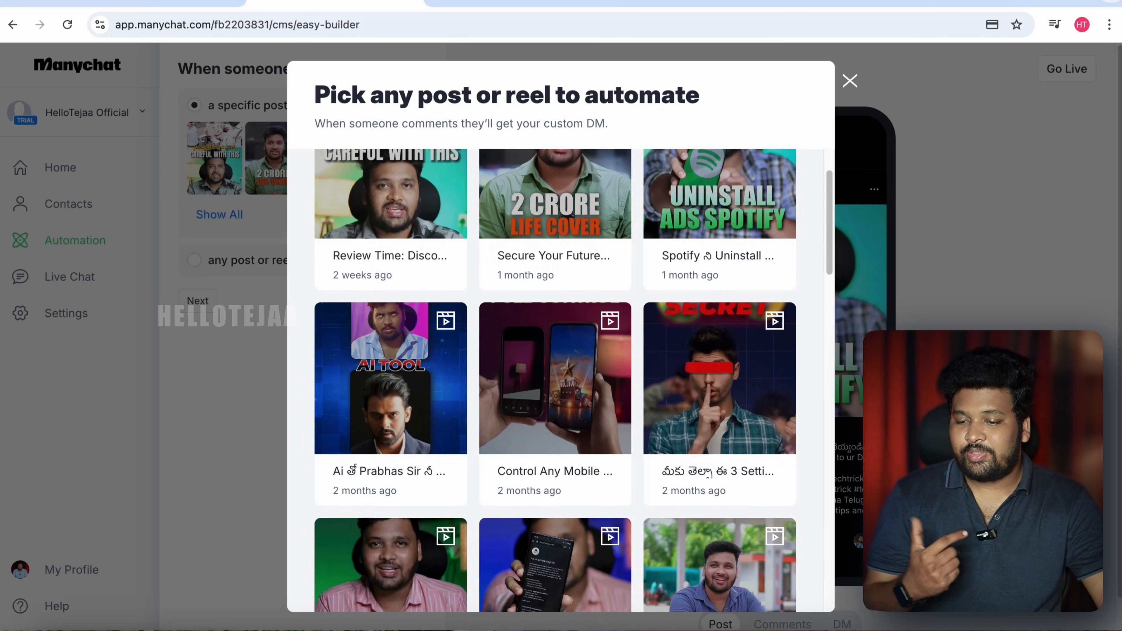
pyautogui.click(849, 83)
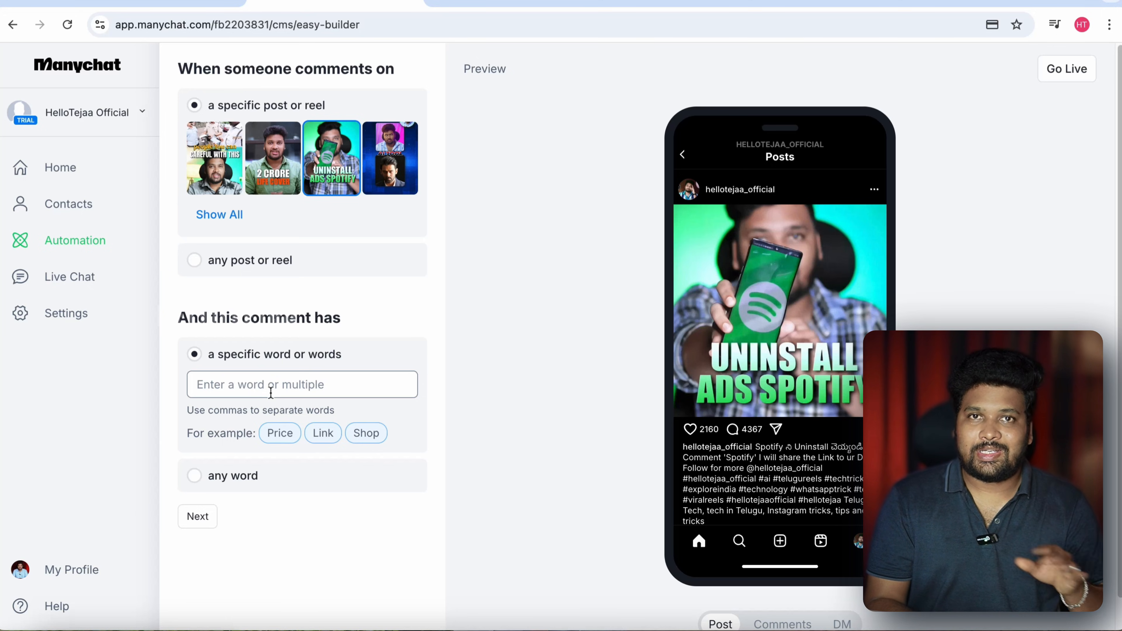
# Set the specific comment keyword that triggers the automation to Link, and continue to the opening DM.
pyautogui.click(272, 393)
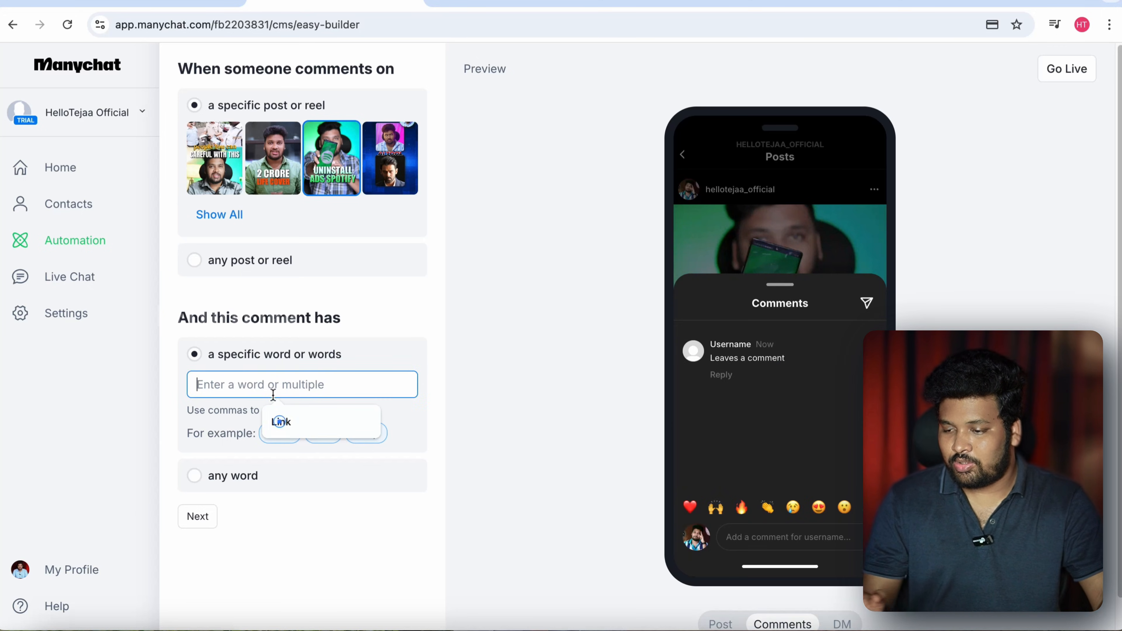
pyautogui.click(277, 418)
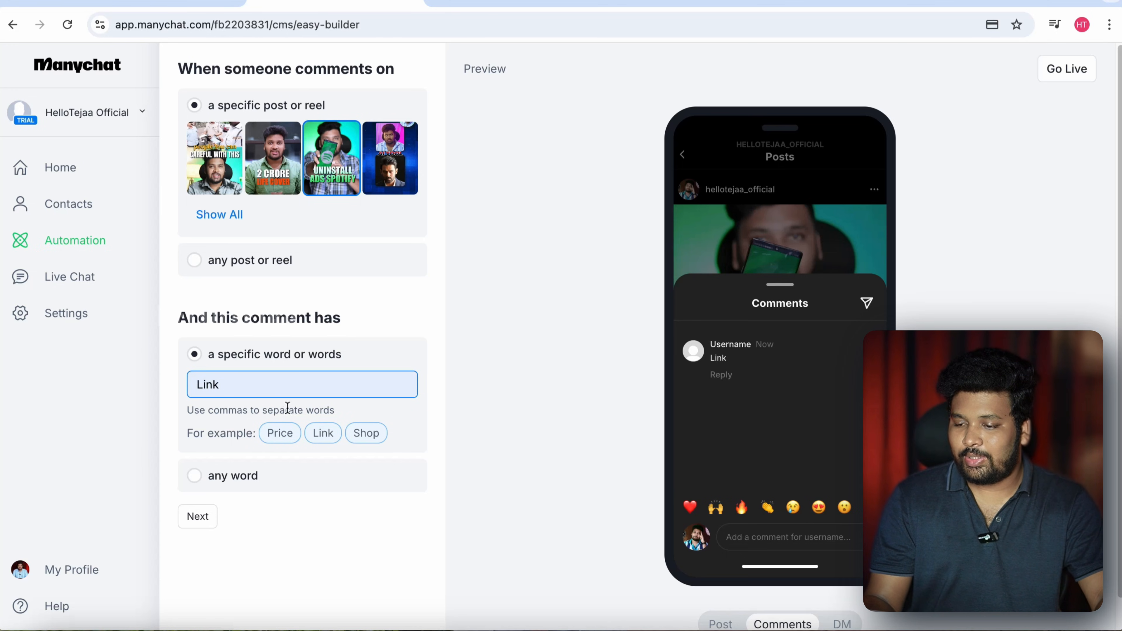
pyautogui.click(200, 517)
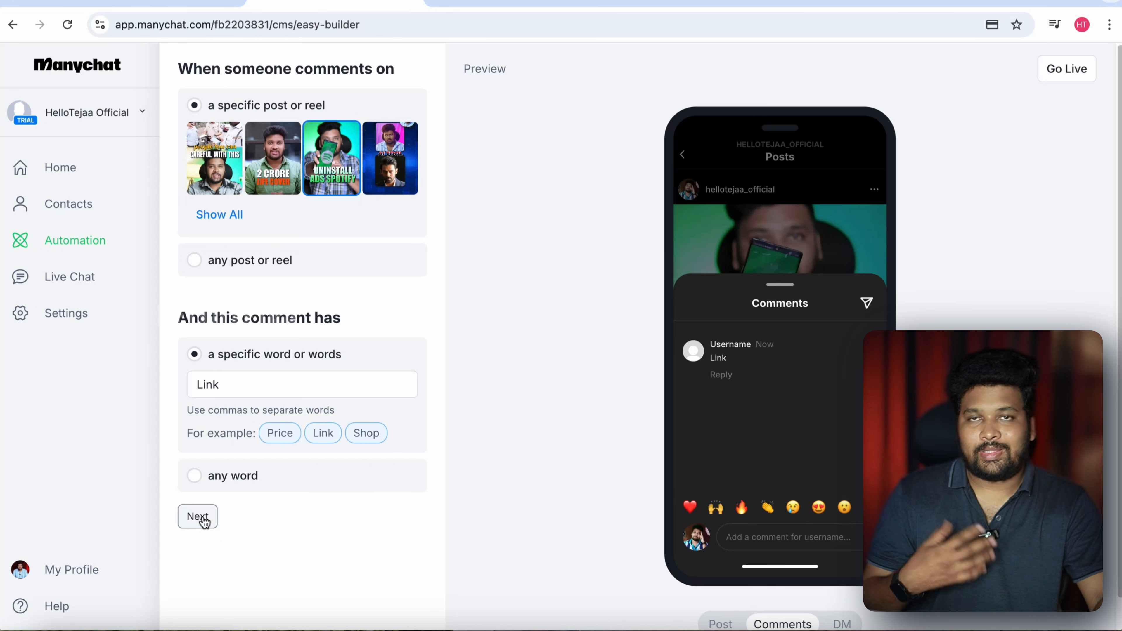
# Keep the suggested opening DM with its Send me the link button, and continue to the DM with the link.
pyautogui.scroll(-3, 289, 442)
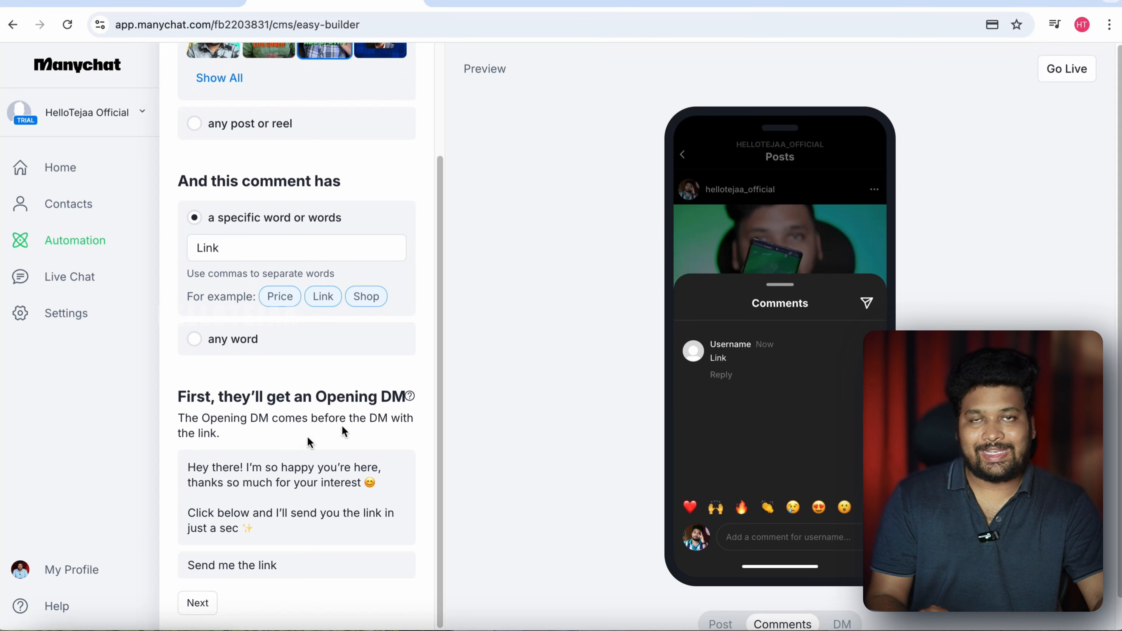
pyautogui.scroll(-1, 326, 498)
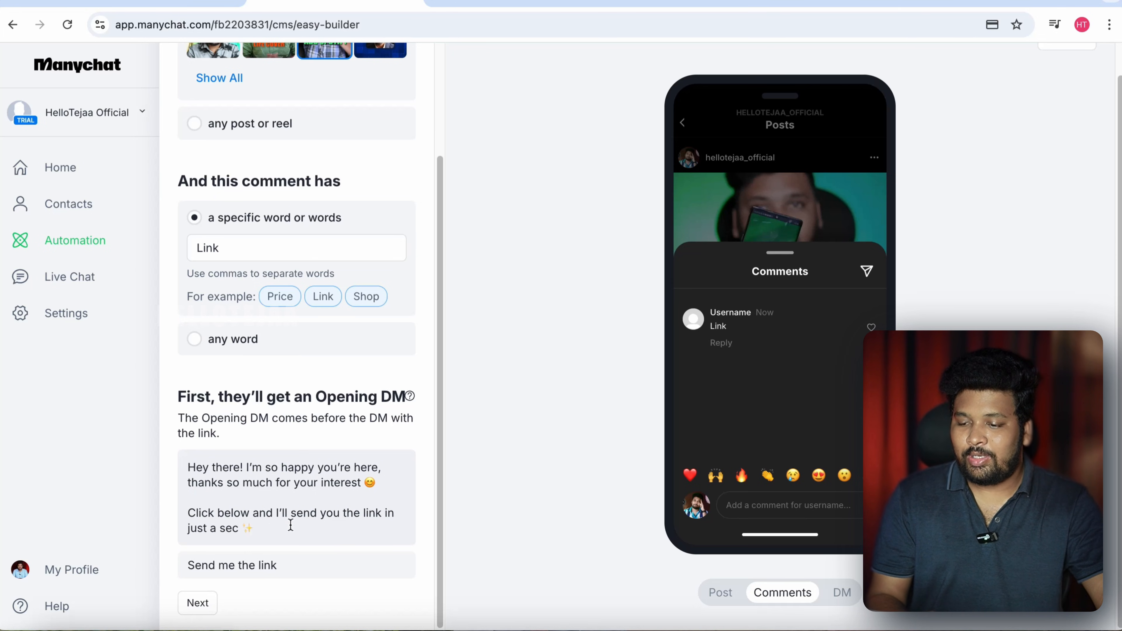
pyautogui.click(287, 566)
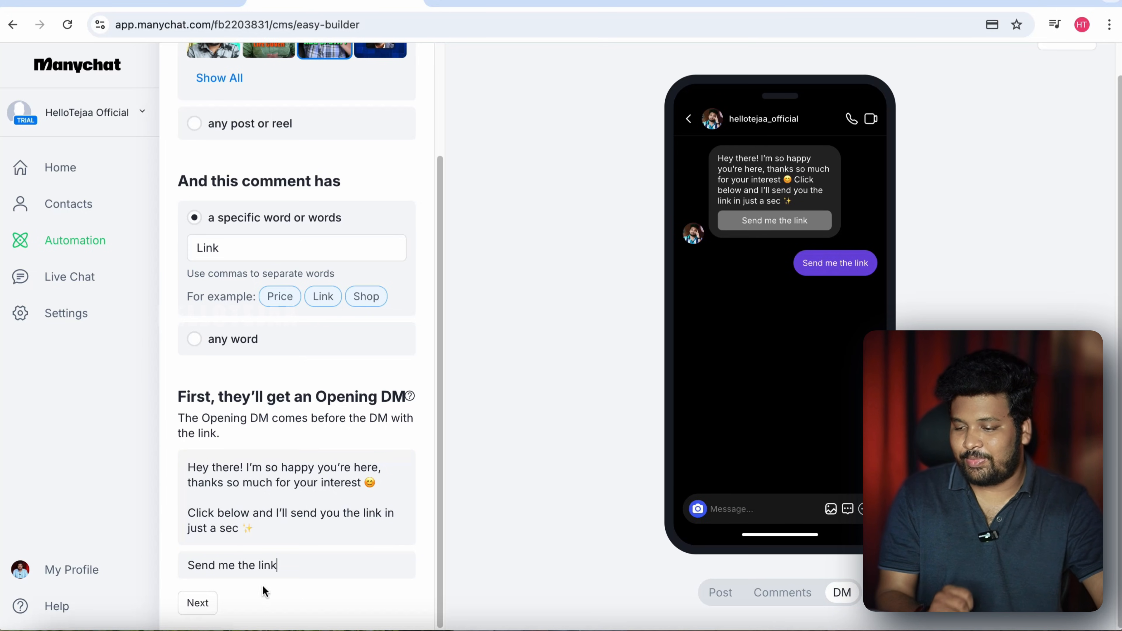
pyautogui.click(198, 603)
pyautogui.scroll(-5, 276, 574)
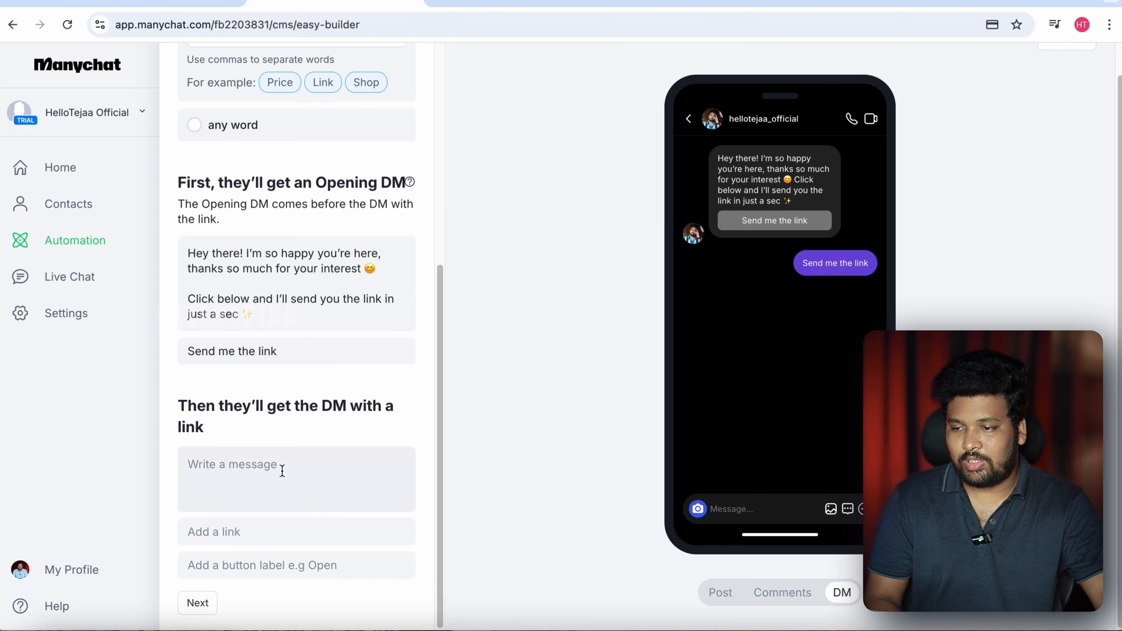
pyautogui.click(282, 471)
pyautogui.write('irguhbg')
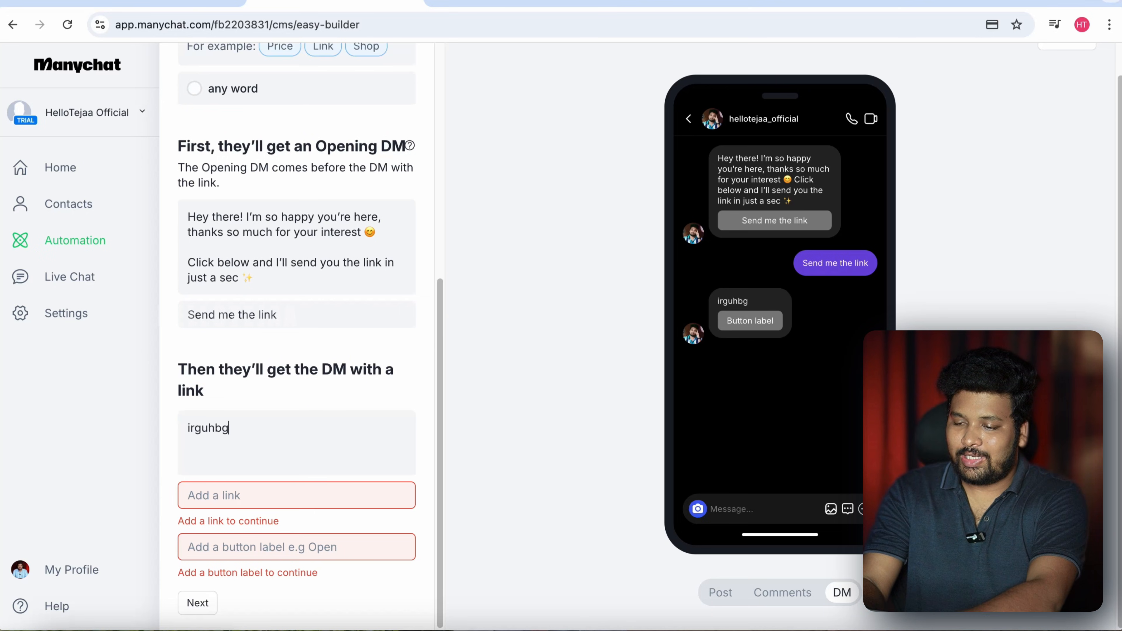
pyautogui.write('w')
pyautogui.click(217, 497)
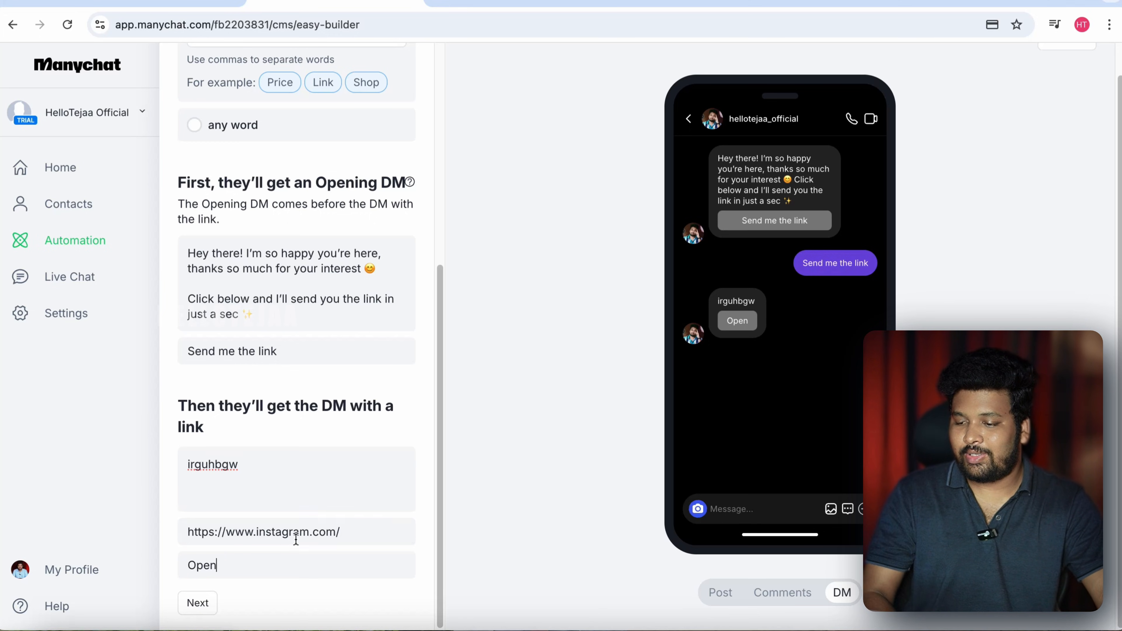
pyautogui.click(197, 603)
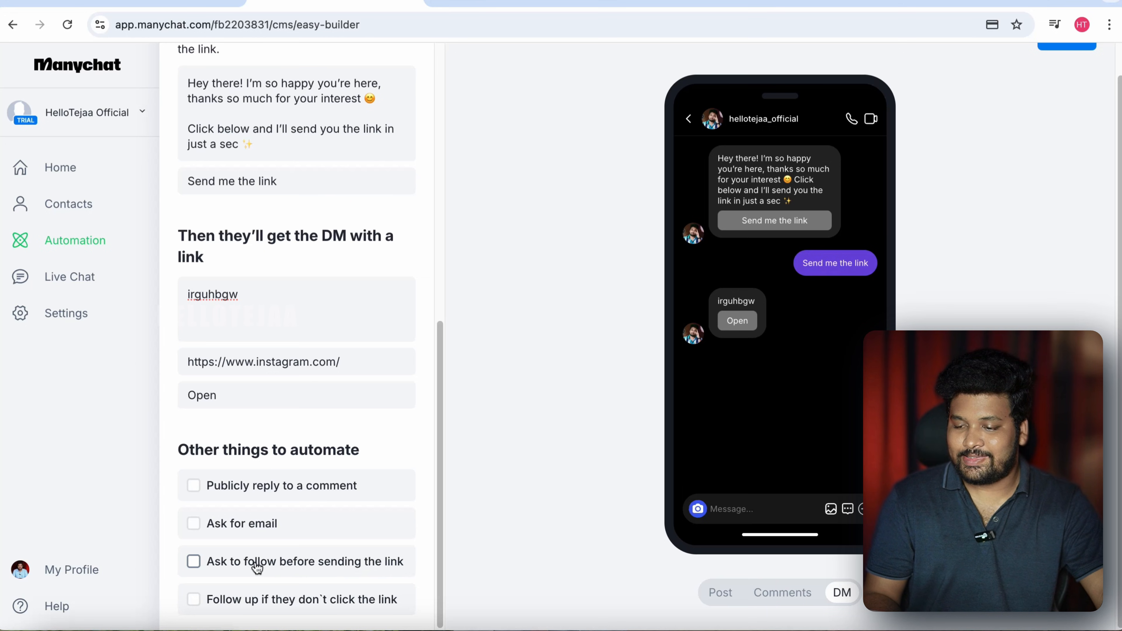
# Enable asking people to follow before sending the link, and review its suggested message.
pyautogui.click(194, 562)
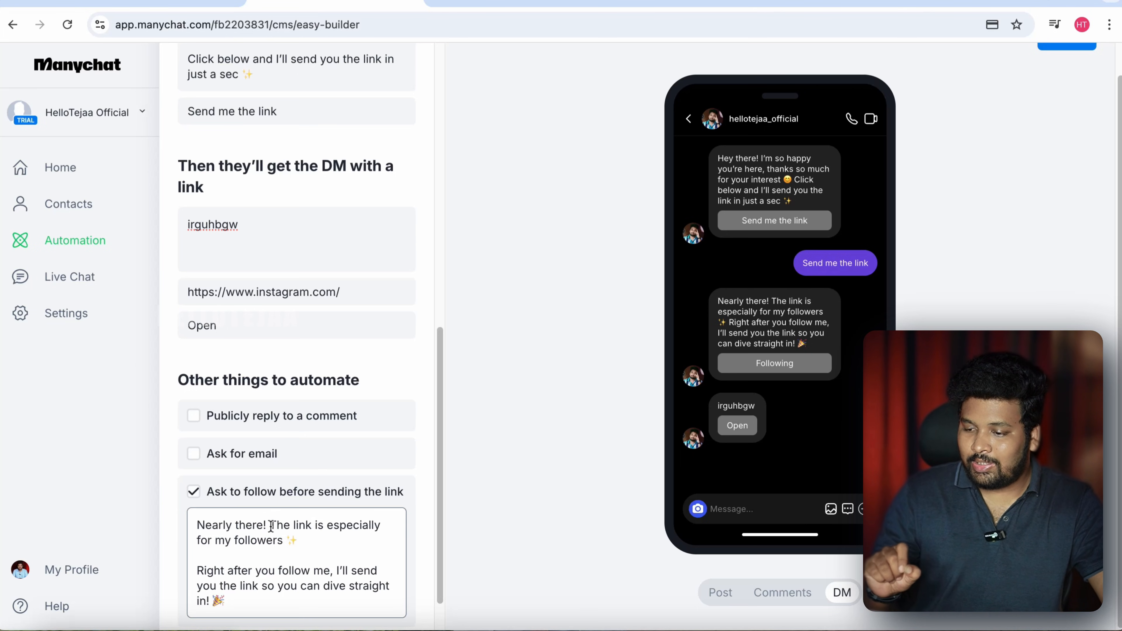
pyautogui.scroll(-1, 225, 523)
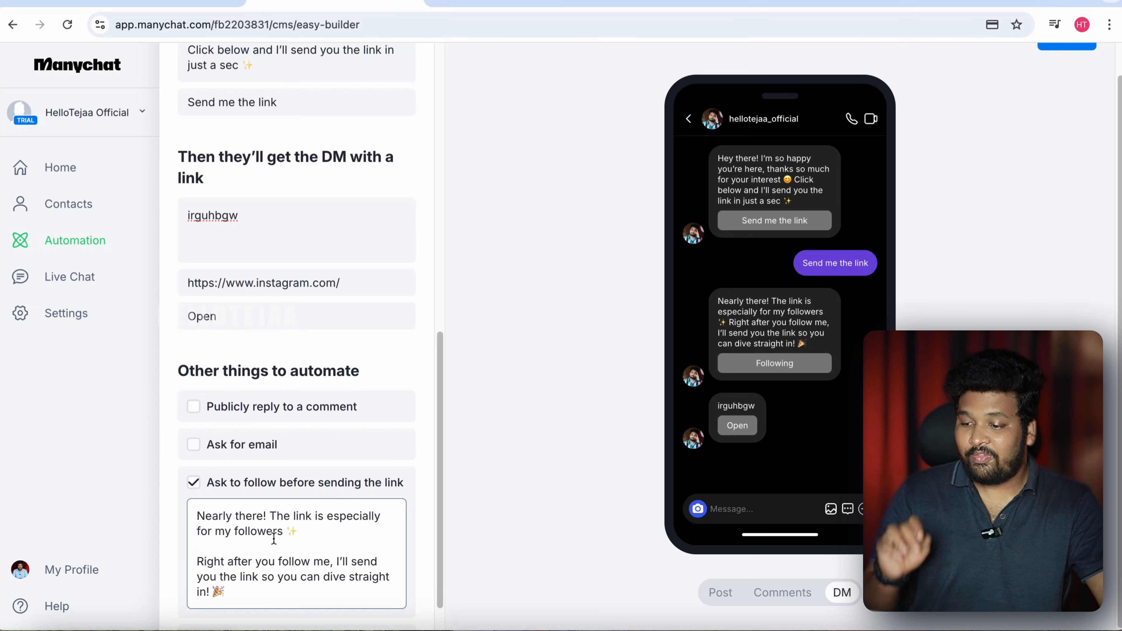
pyautogui.scroll(-3, 273, 539)
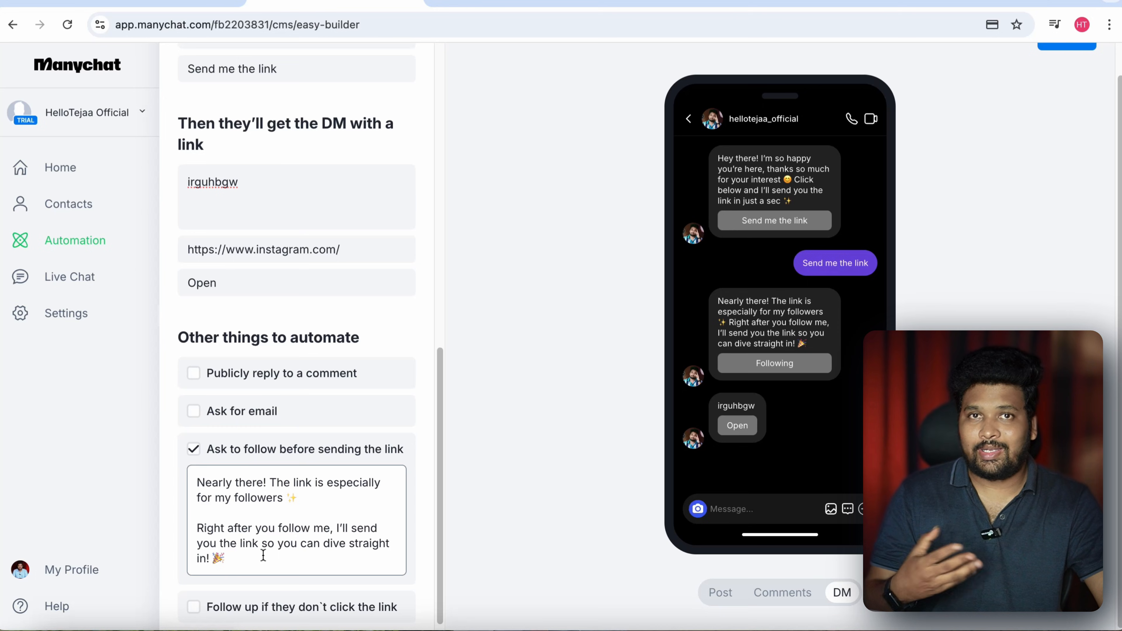
pyautogui.scroll(-1, 323, 553)
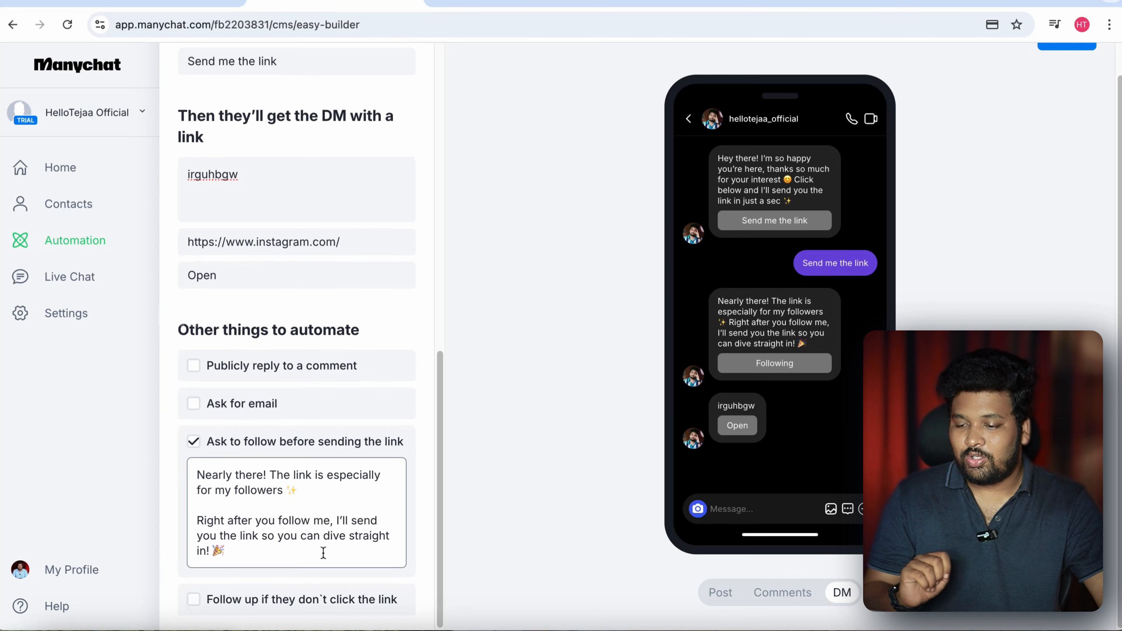
pyautogui.moveTo(243, 561); pyautogui.dragTo(181, 472)
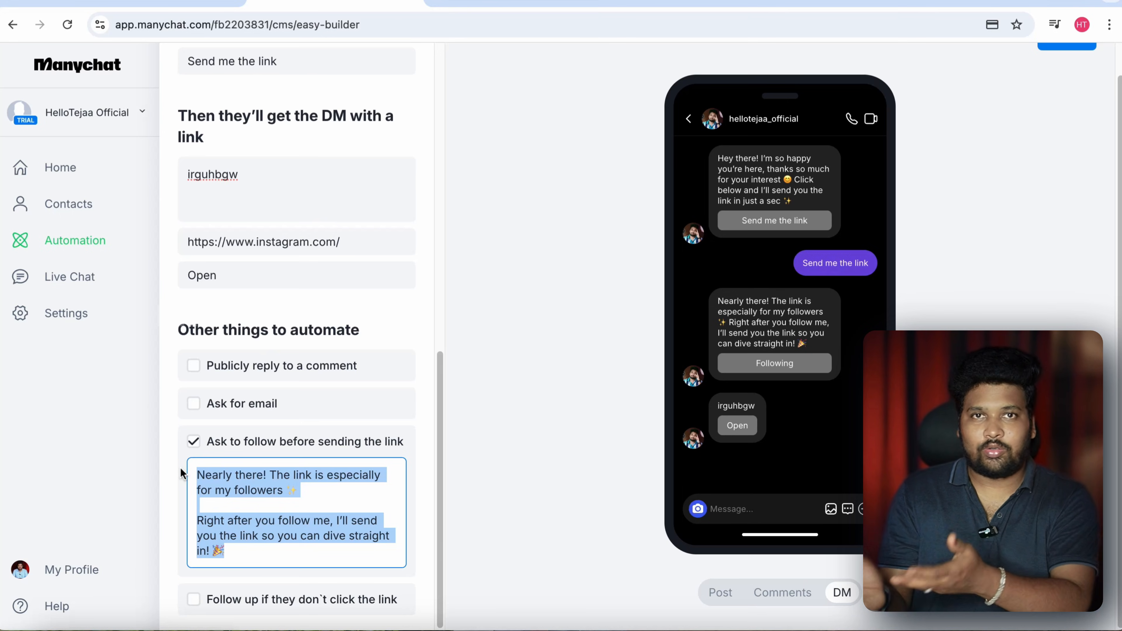
pyautogui.click(289, 489)
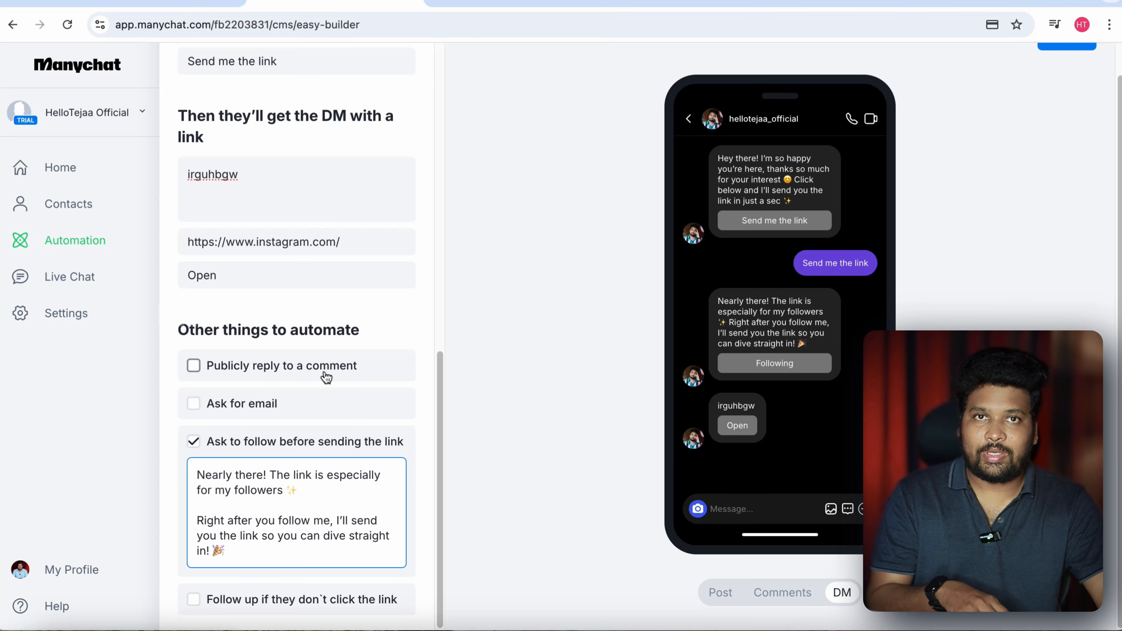
# Enable public replies to comments, keeping the three suggested reply texts.
pyautogui.click(302, 375)
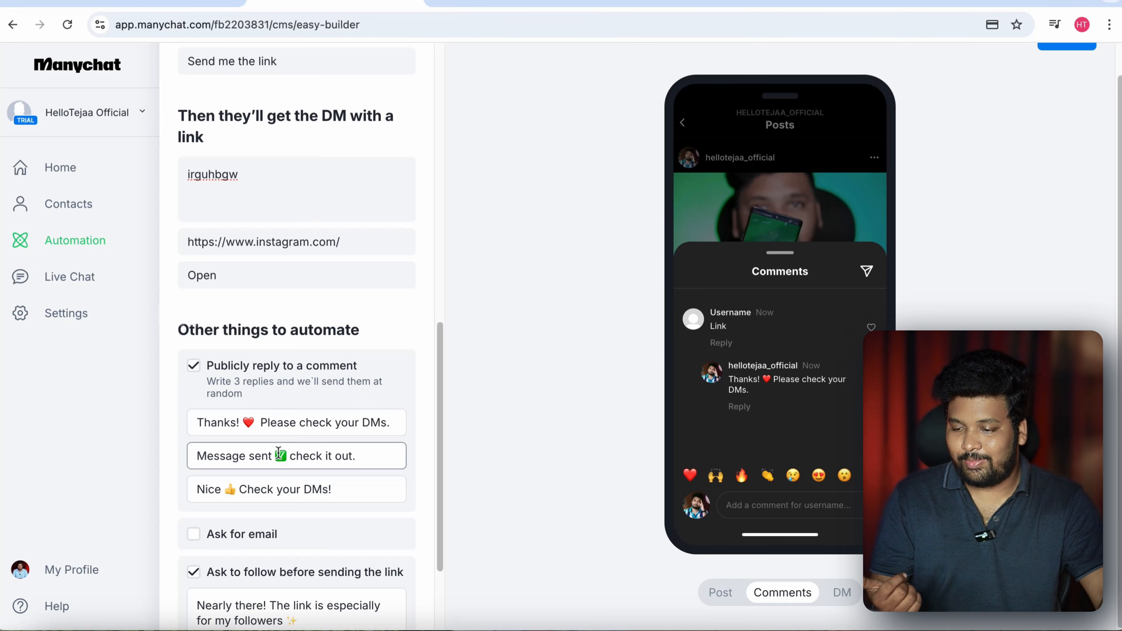
pyautogui.scroll(-3, 321, 473)
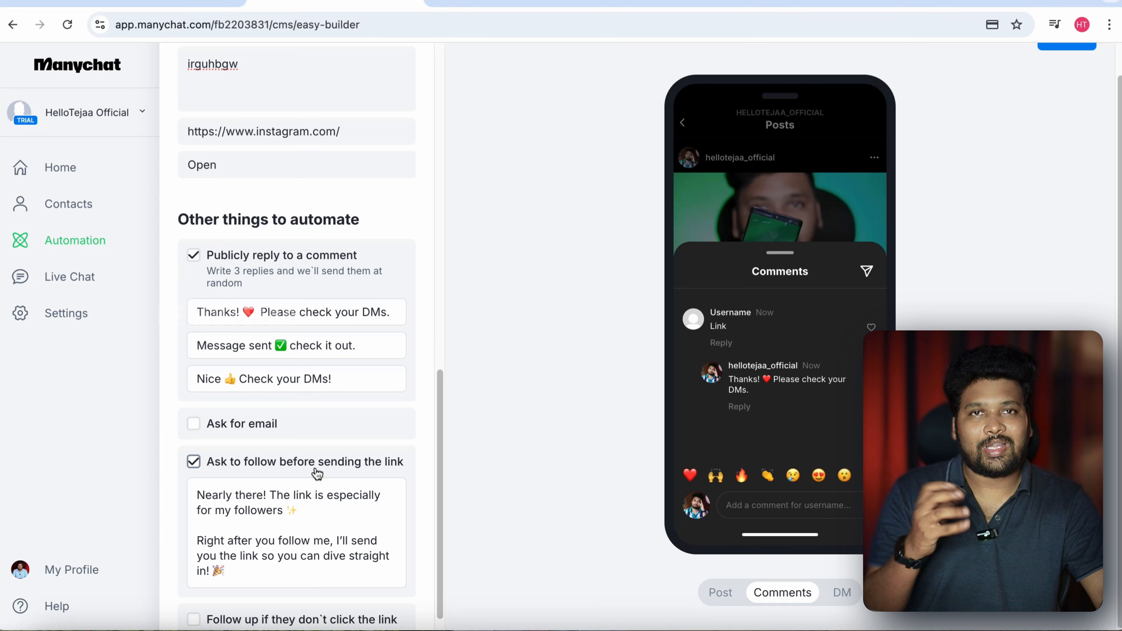
pyautogui.scroll(-1, 303, 465)
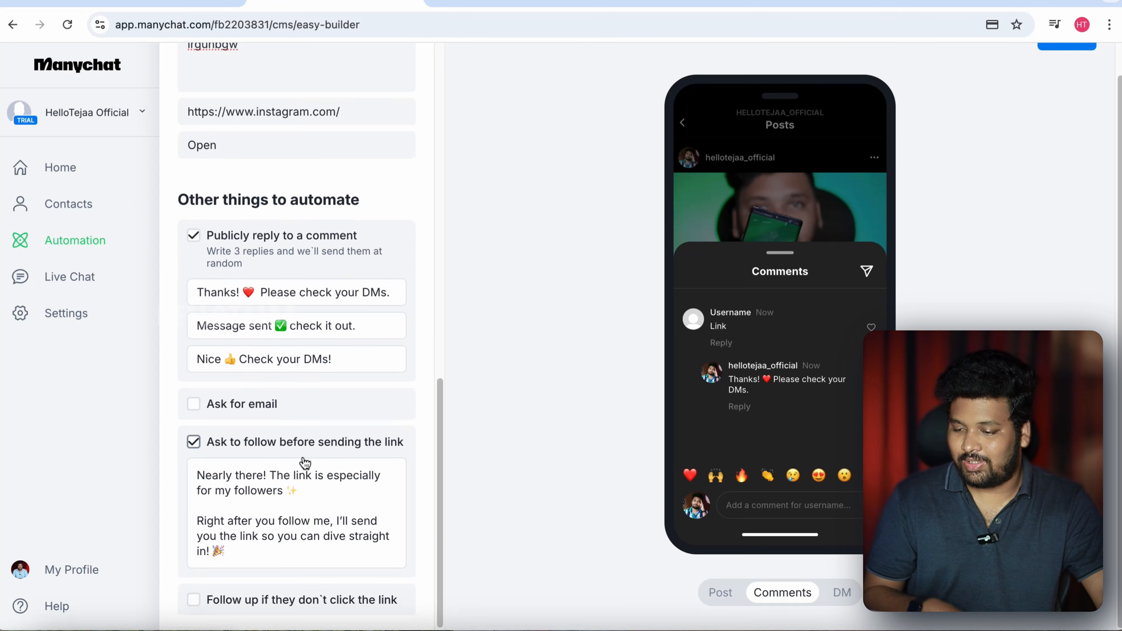
# Enable the follow-up for people who don't open the link, and review the resulting DM conversation in the preview.
pyautogui.click(193, 599)
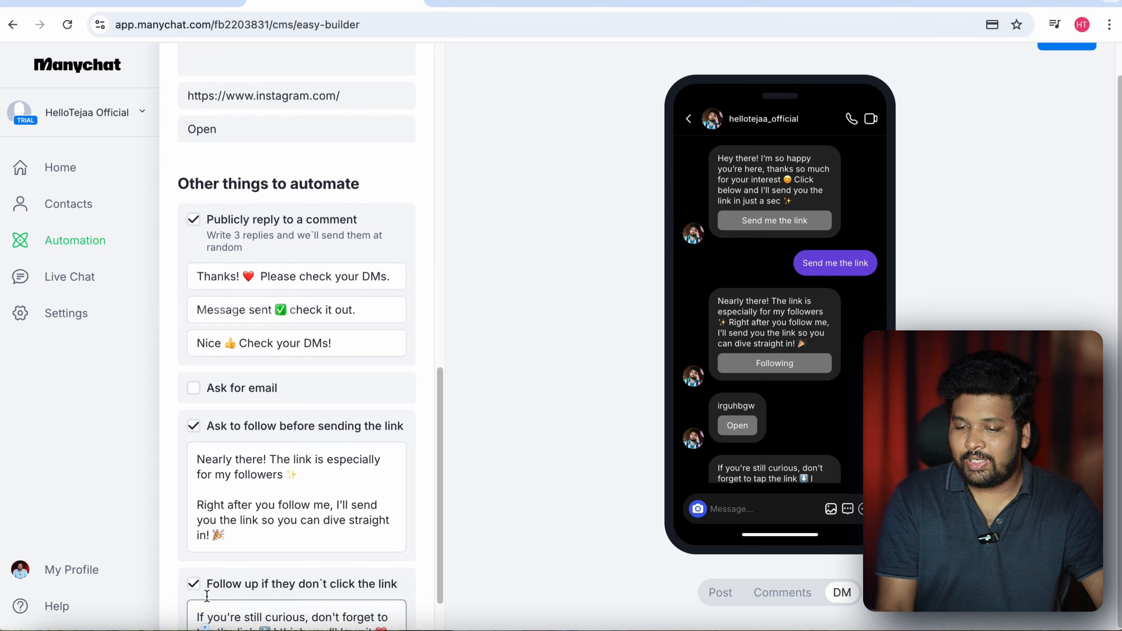
pyautogui.scroll(-1, 804, 458)
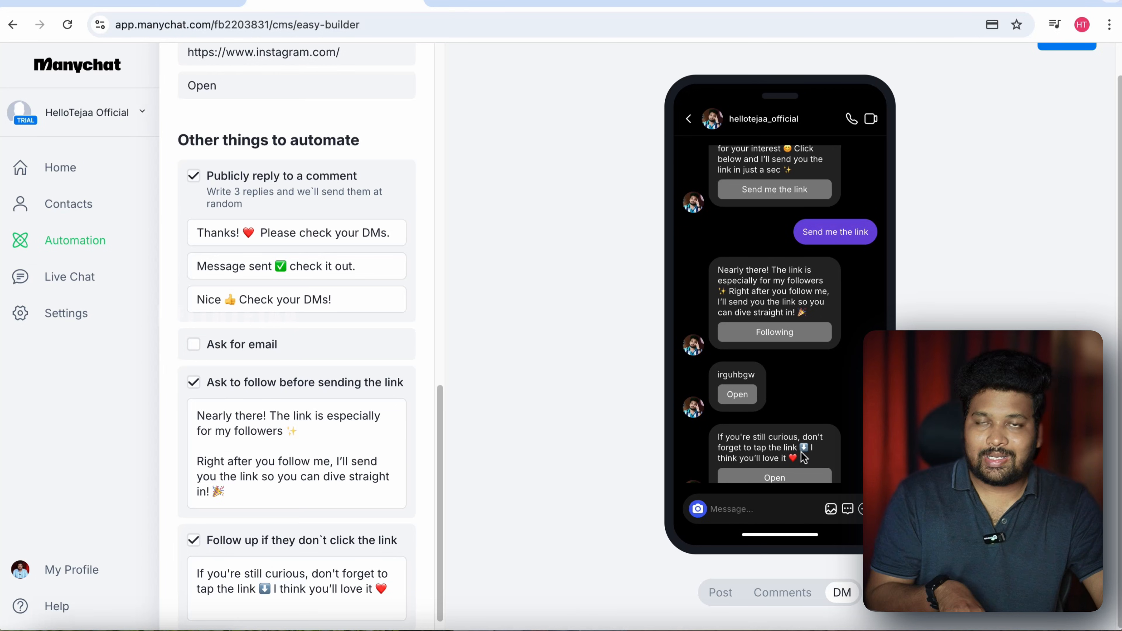
pyautogui.scroll(-1, 752, 442)
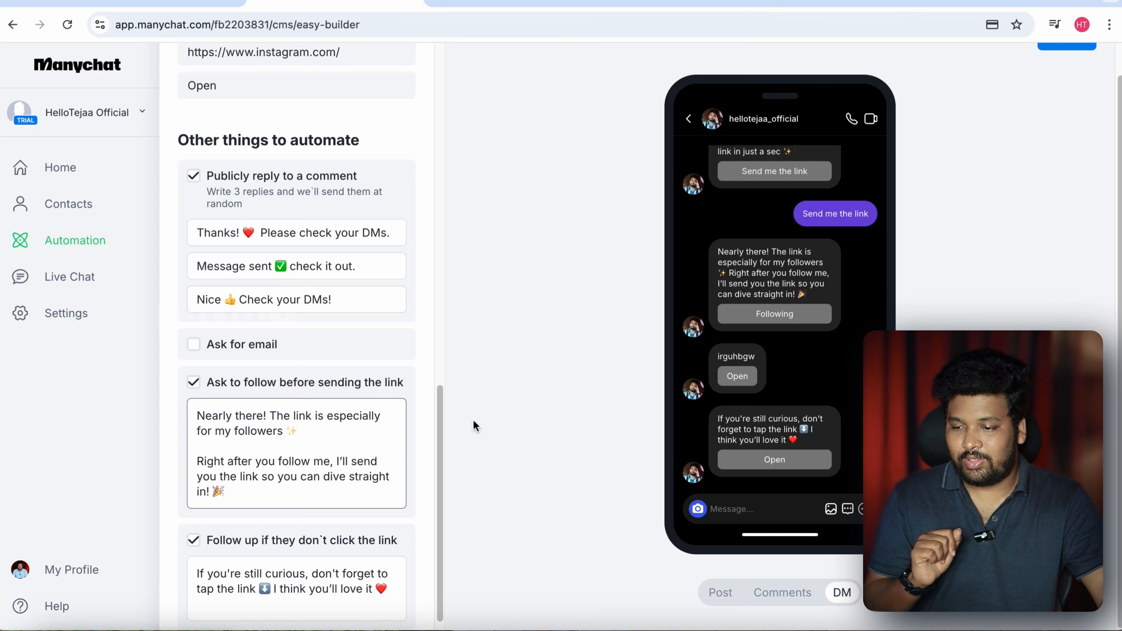
pyautogui.scroll(1, 658, 476)
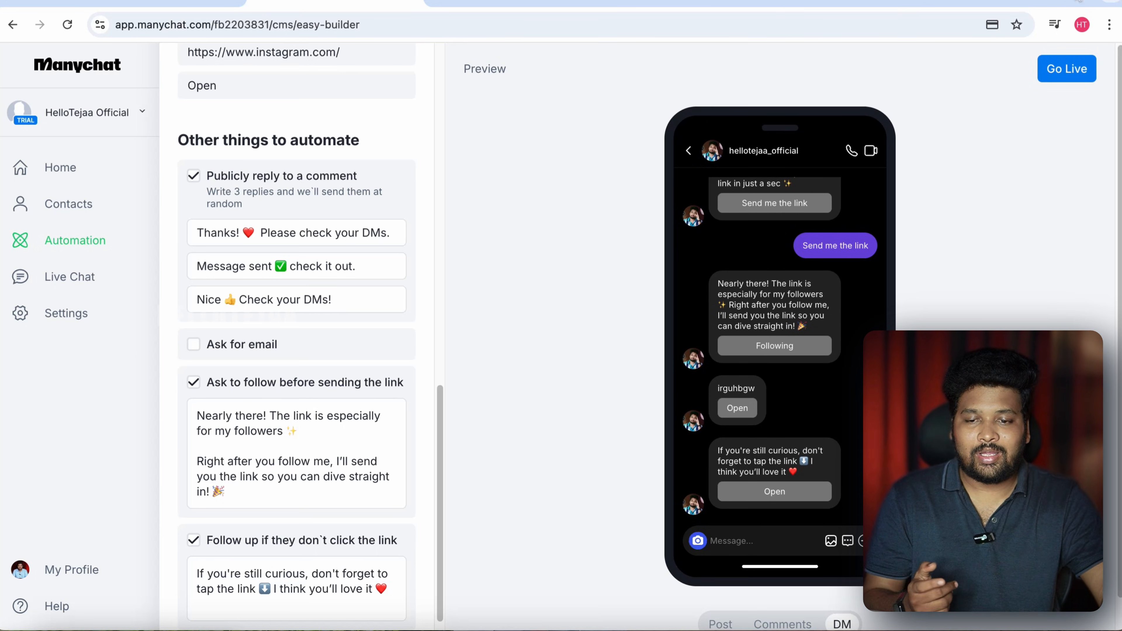
# Publish the automation so it goes live, and return to the list of automations.
pyautogui.click(1068, 80)
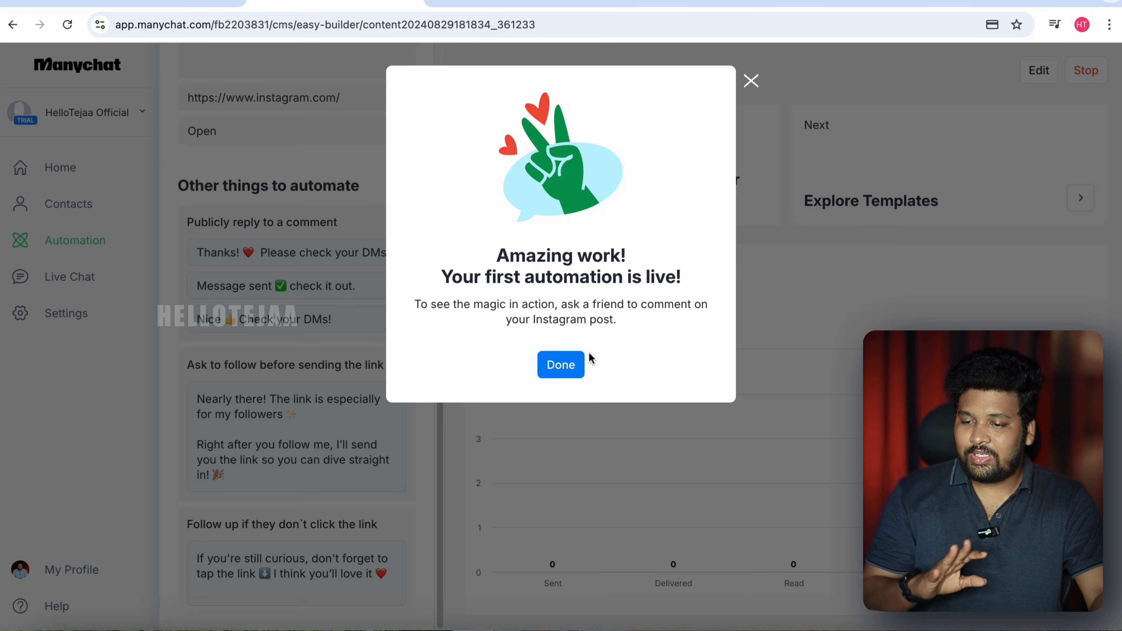
pyautogui.click(572, 366)
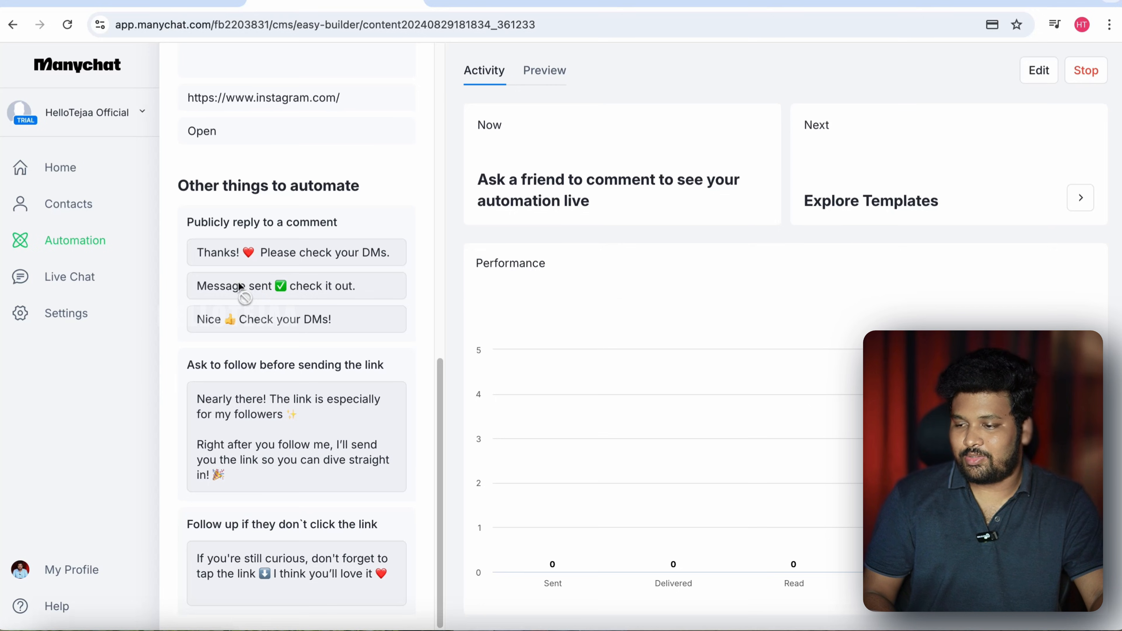
pyautogui.click(83, 248)
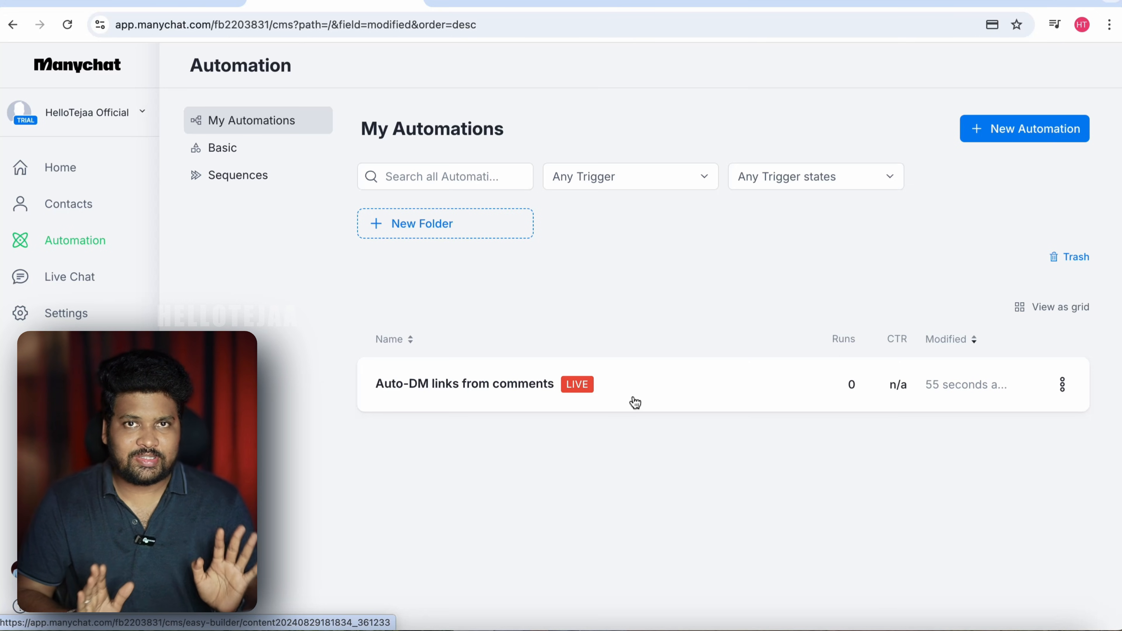
# Duplicate the live Auto-DM links from comments automation and rename the copy gsav.
pyautogui.click(1063, 386)
pyautogui.click(1050, 452)
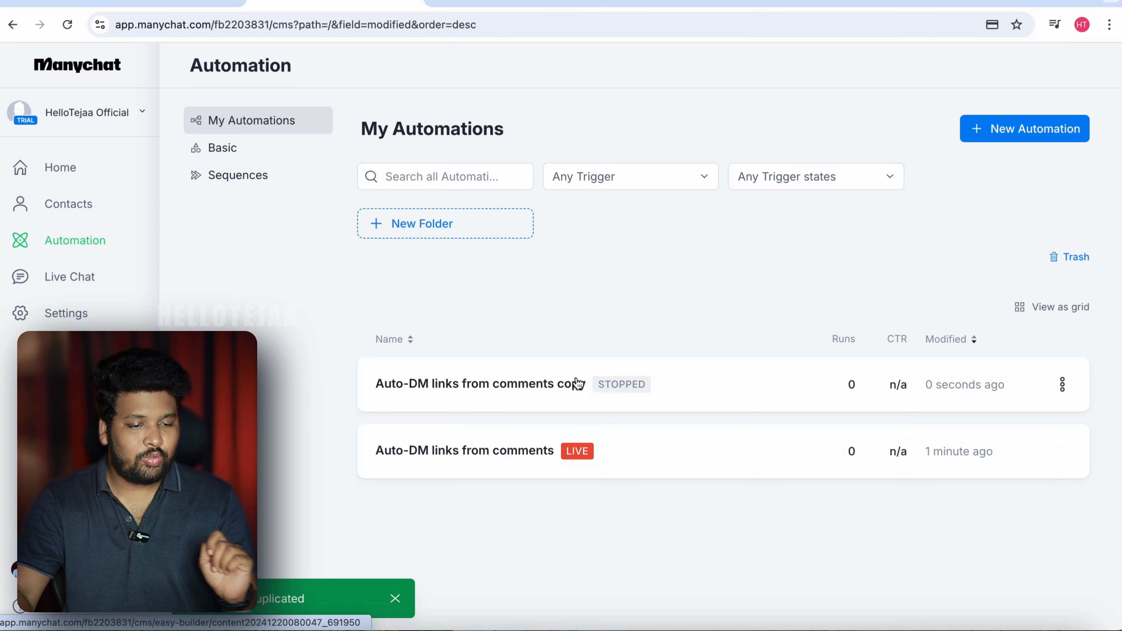
pyautogui.click(1063, 385)
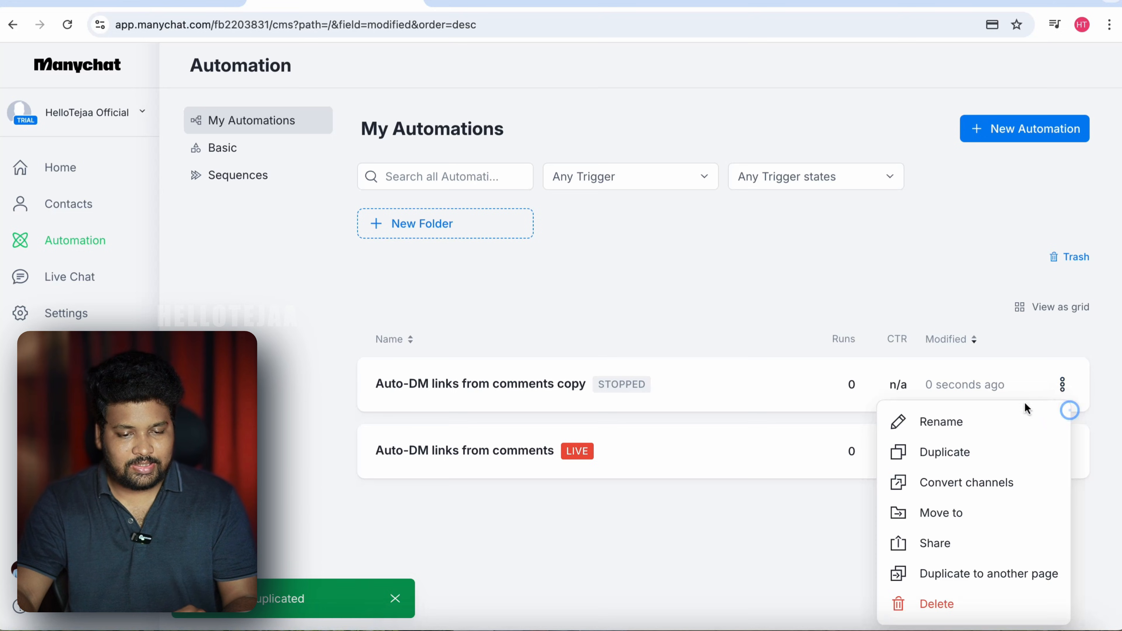
pyautogui.click(990, 423)
pyautogui.tripleClick(637, 173)
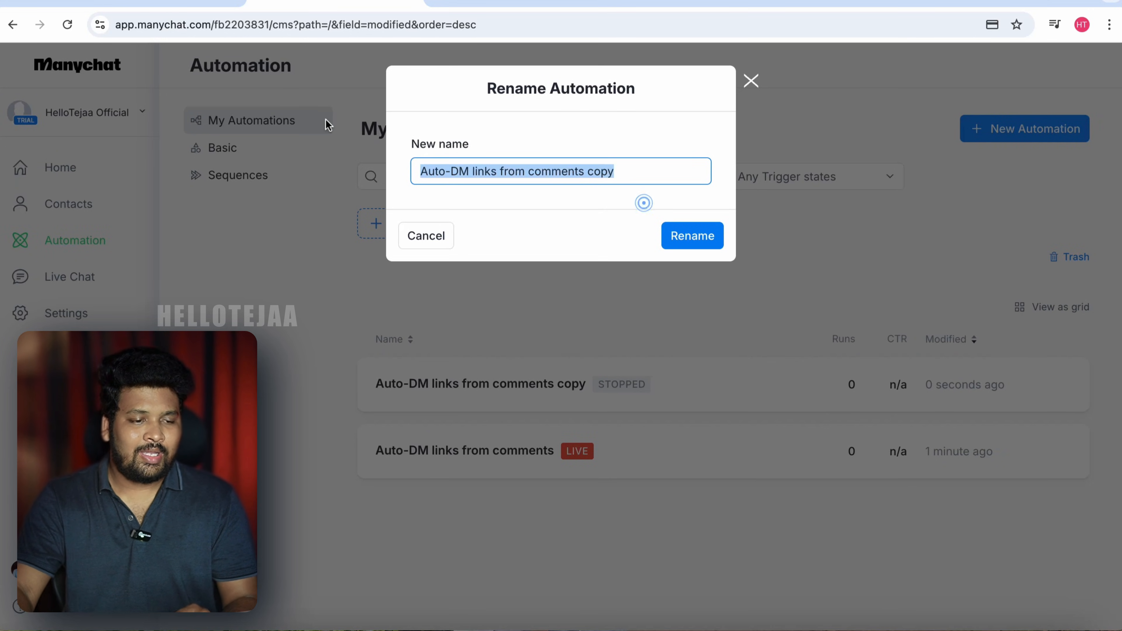
pyautogui.write('gsav')
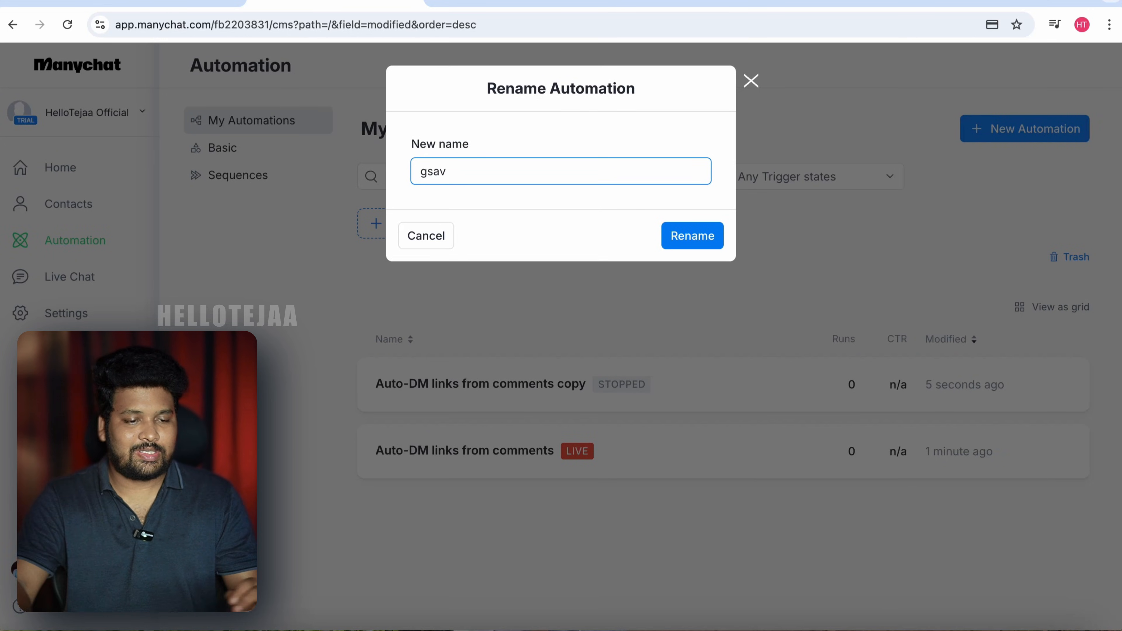
pyautogui.click(690, 244)
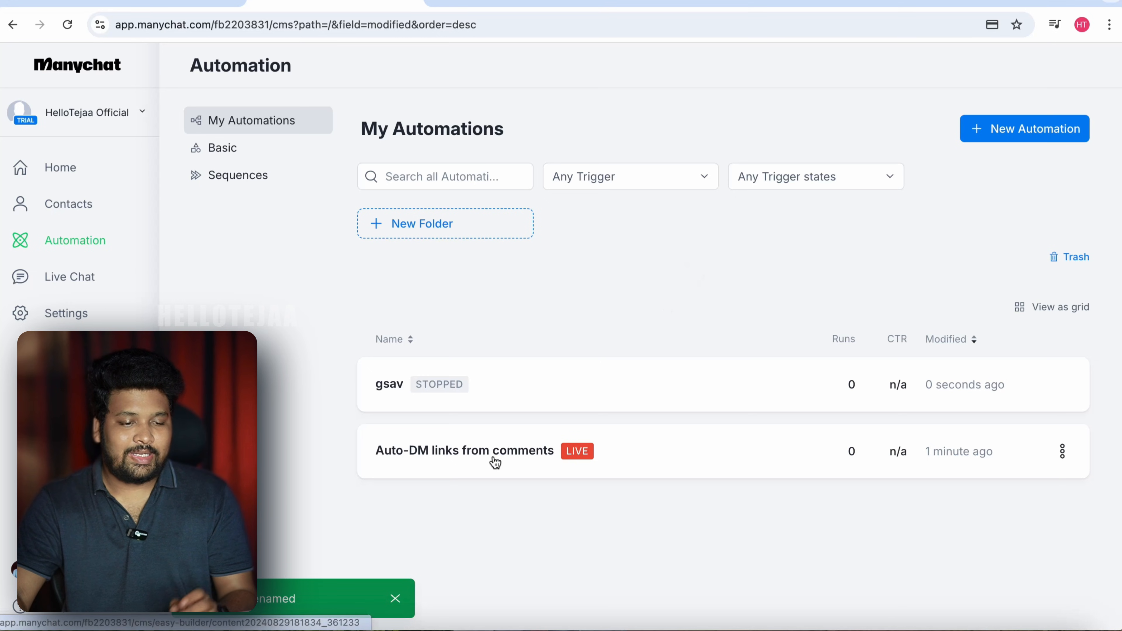
# Open the gsav automation for editing and set its trigger to comments on the 2 Crore Life Cover reel.
pyautogui.click(396, 389)
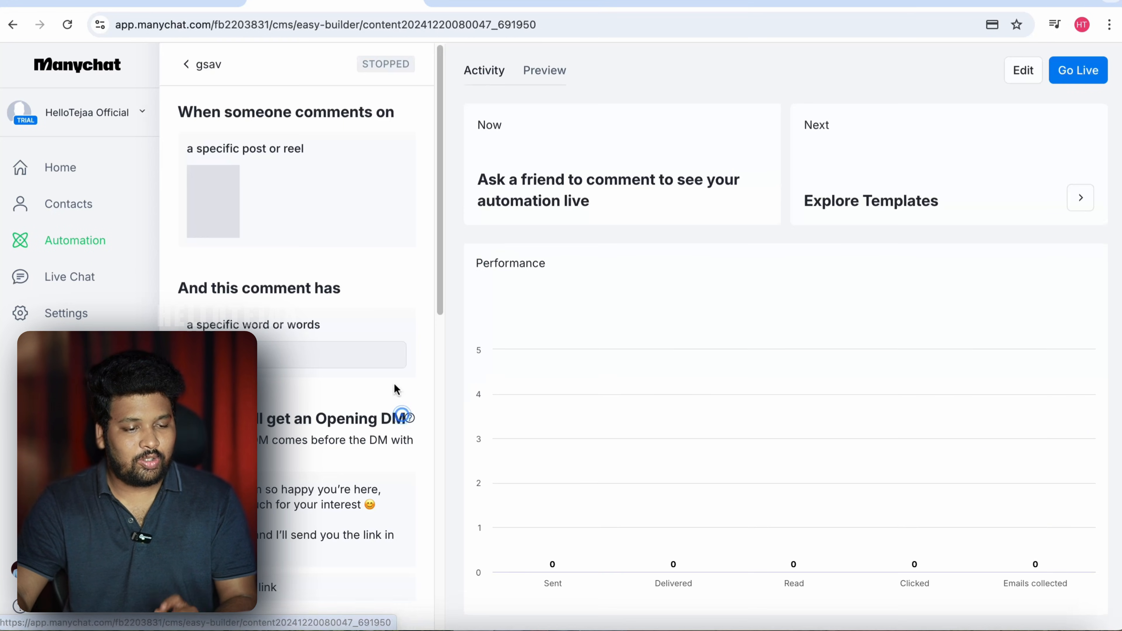
pyautogui.click(1023, 70)
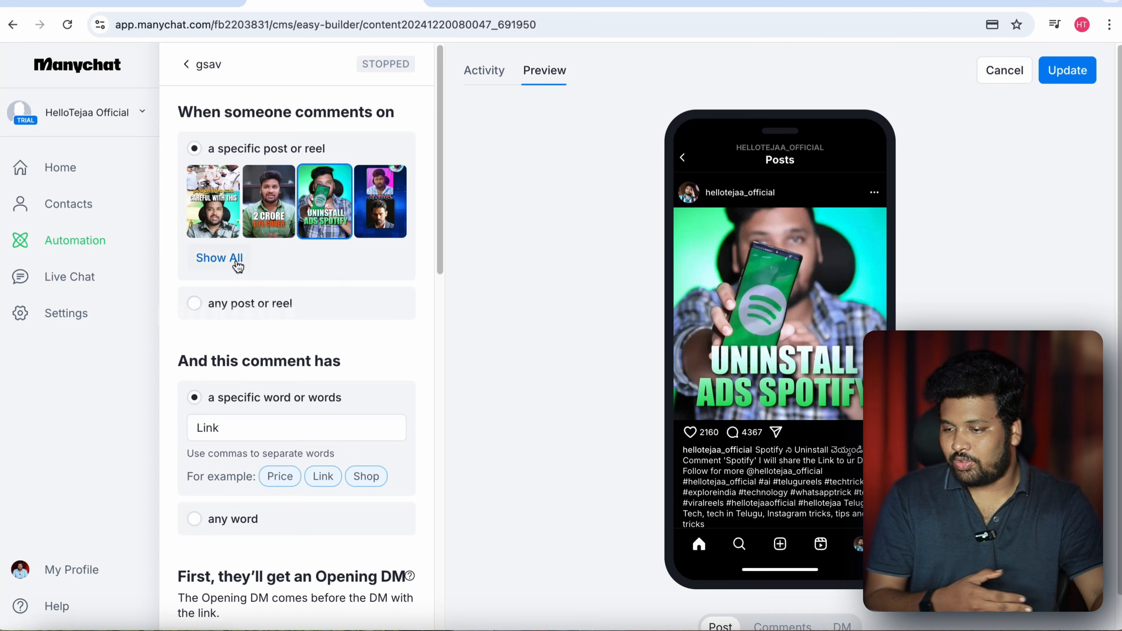
pyautogui.click(223, 259)
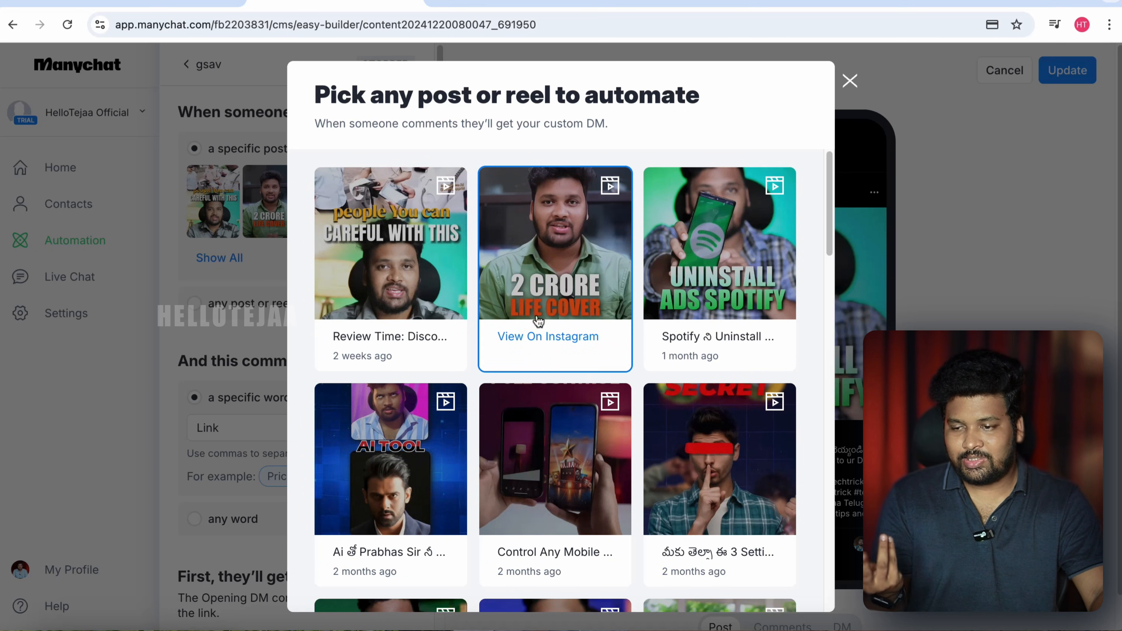
pyautogui.click(532, 305)
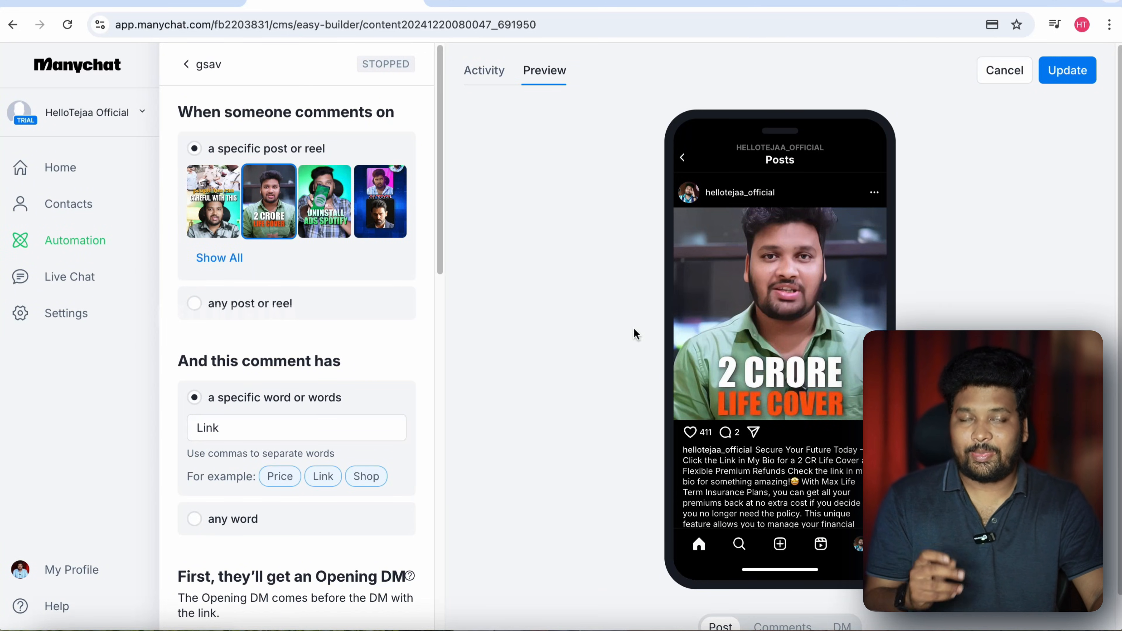
# Keep the Link keyword and message texts, and change the link button's label in the DM to App link.
pyautogui.click(244, 428)
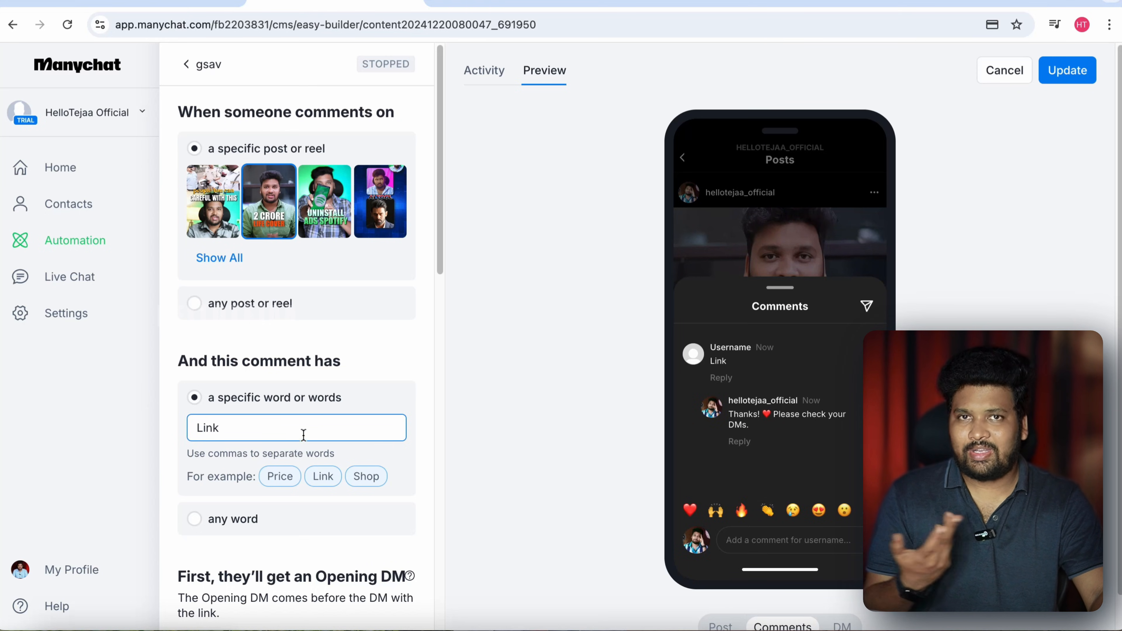
pyautogui.scroll(-9, 396, 518)
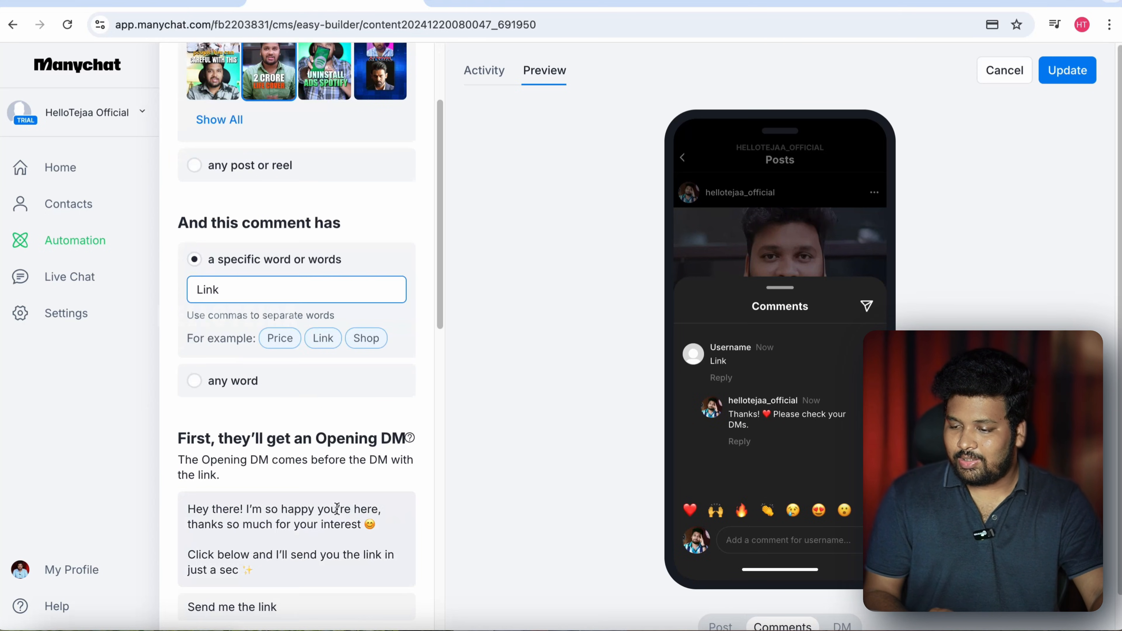
pyautogui.scroll(-4, 273, 416)
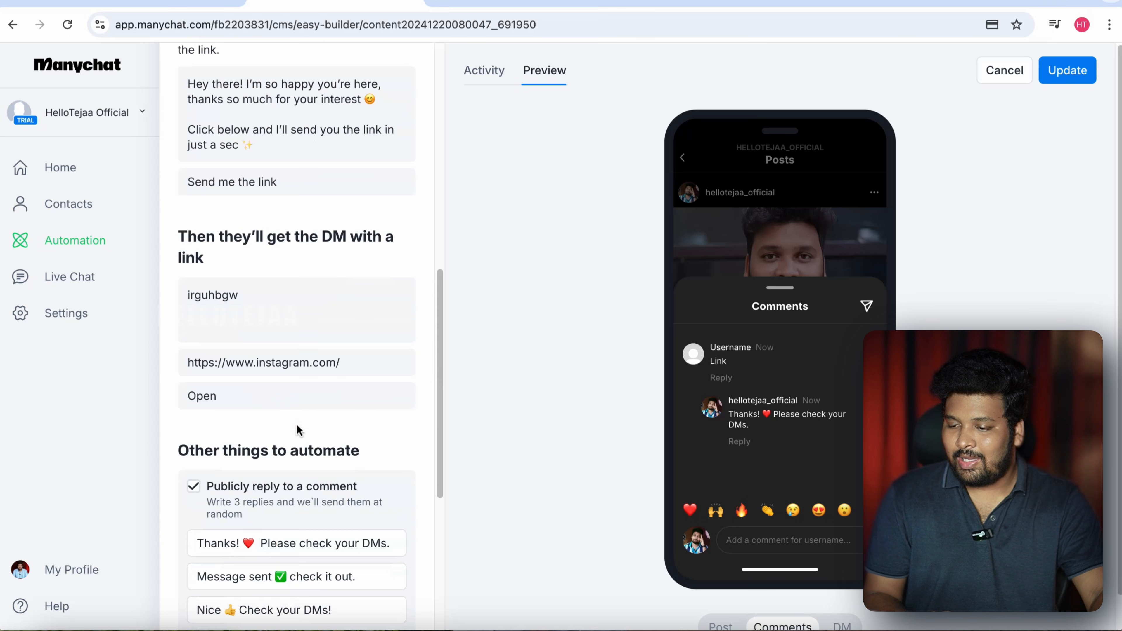
pyautogui.doubleClick(269, 305)
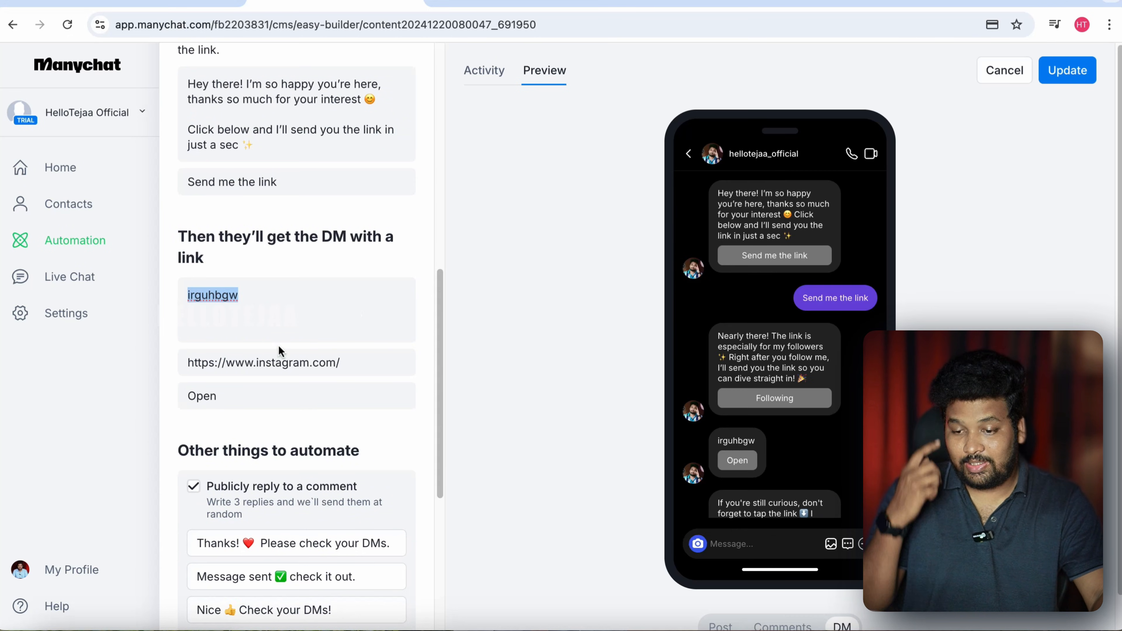
pyautogui.scroll(-1, 283, 355)
pyautogui.moveTo(359, 345); pyautogui.dragTo(116, 326)
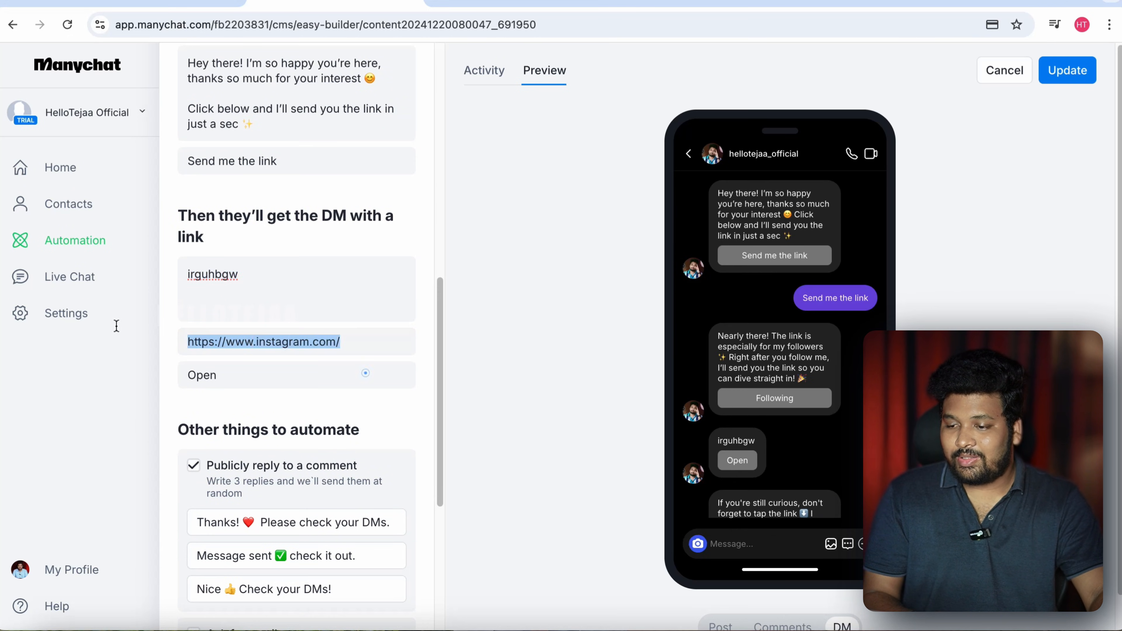
pyautogui.click(312, 373)
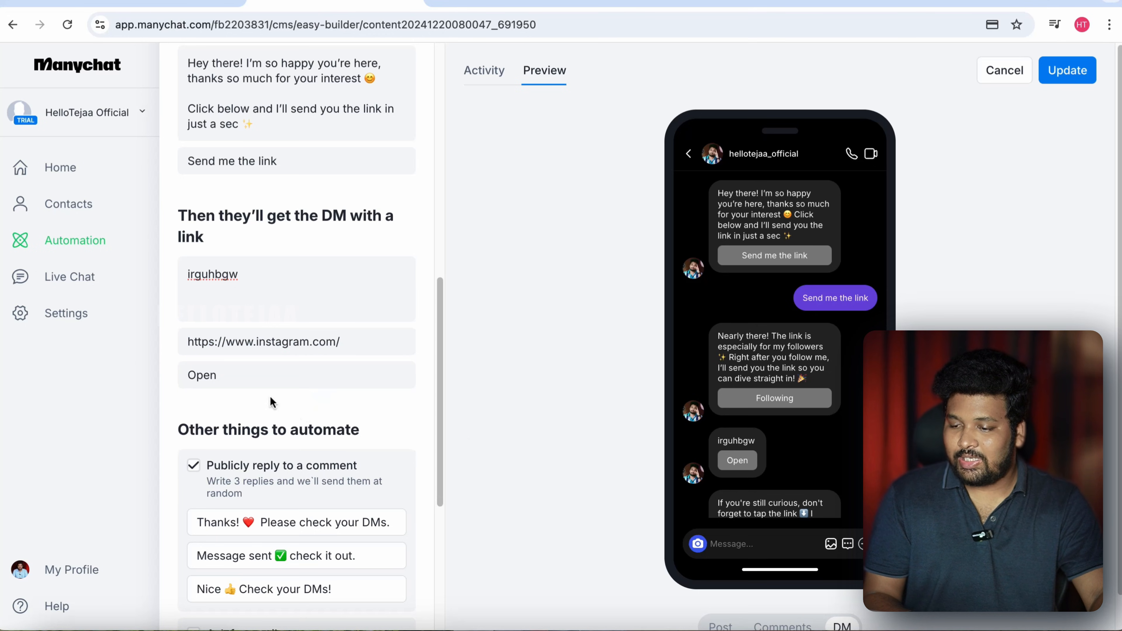
pyautogui.moveTo(258, 379); pyautogui.dragTo(177, 363)
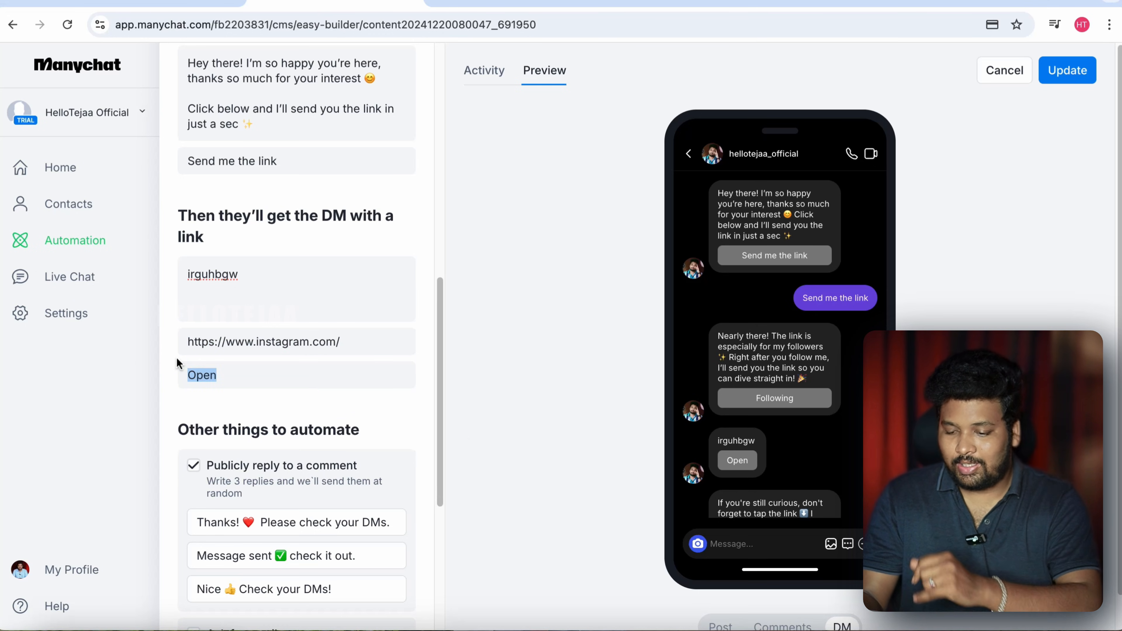
pyautogui.write('App link')
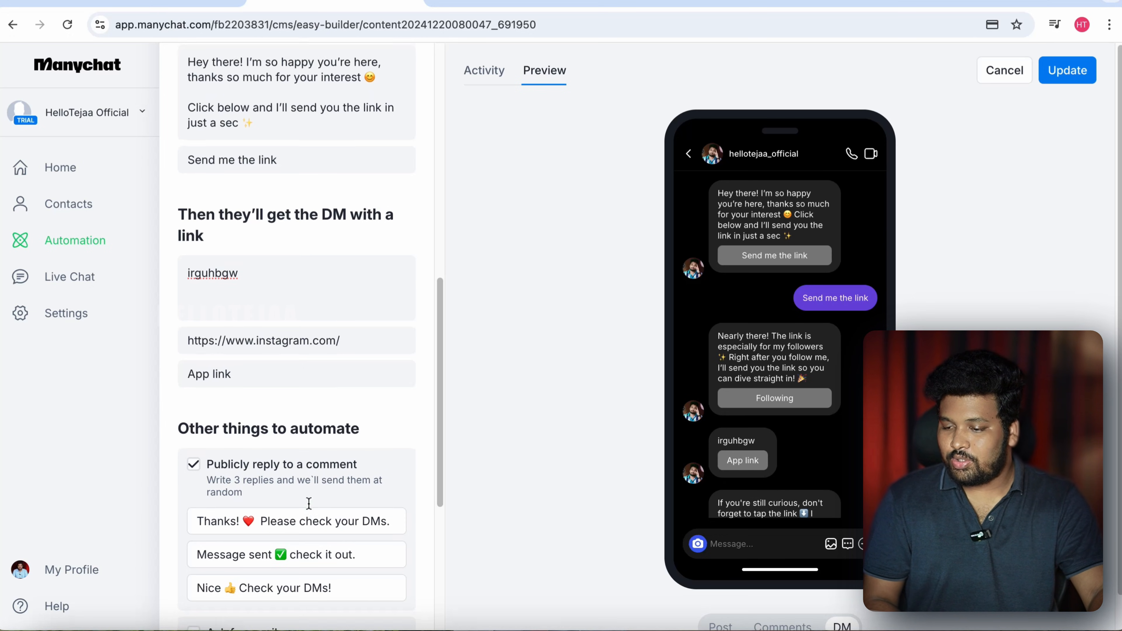
# Disable the public reply to comments and the request to follow before sending the link.
pyautogui.scroll(-1, 288, 486)
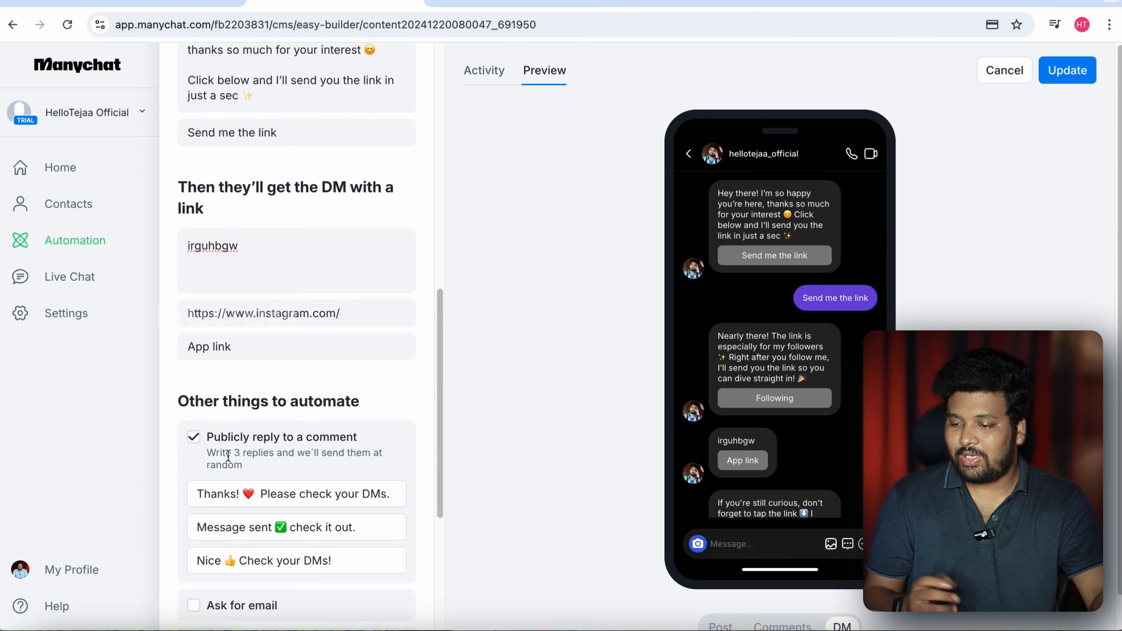
pyautogui.click(193, 437)
pyautogui.scroll(-3, 232, 457)
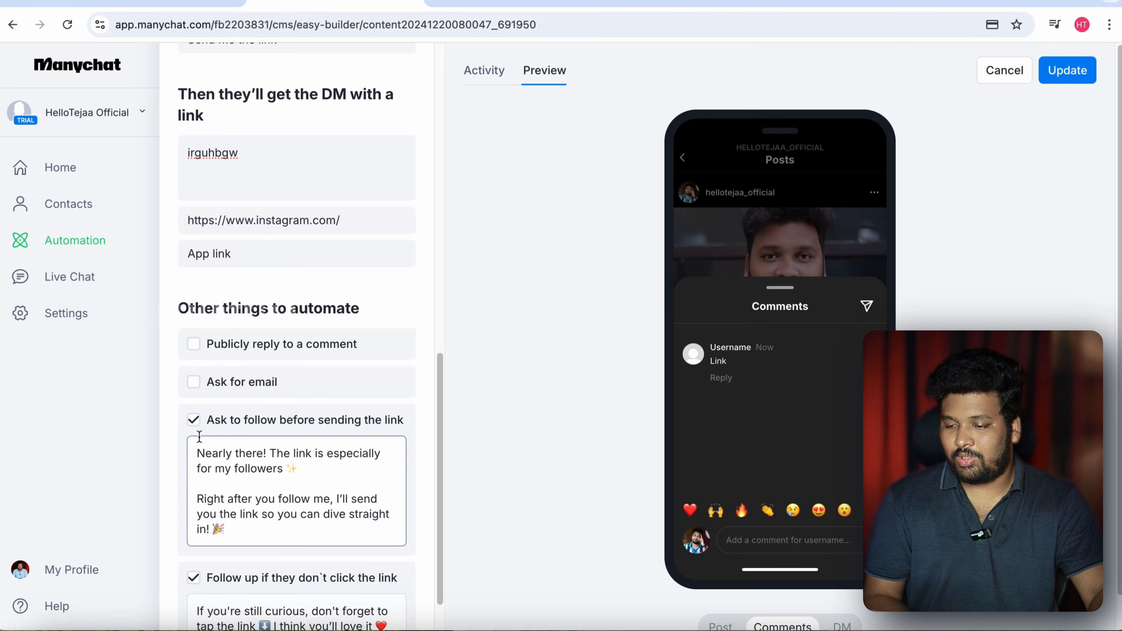
pyautogui.scroll(-1, 261, 410)
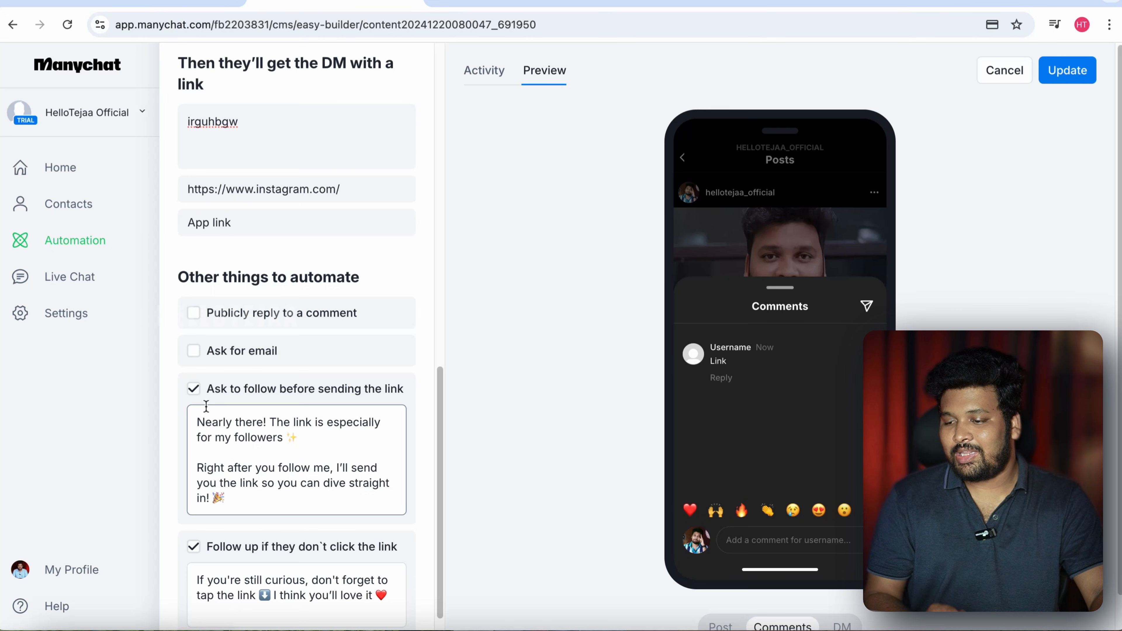
pyautogui.click(193, 389)
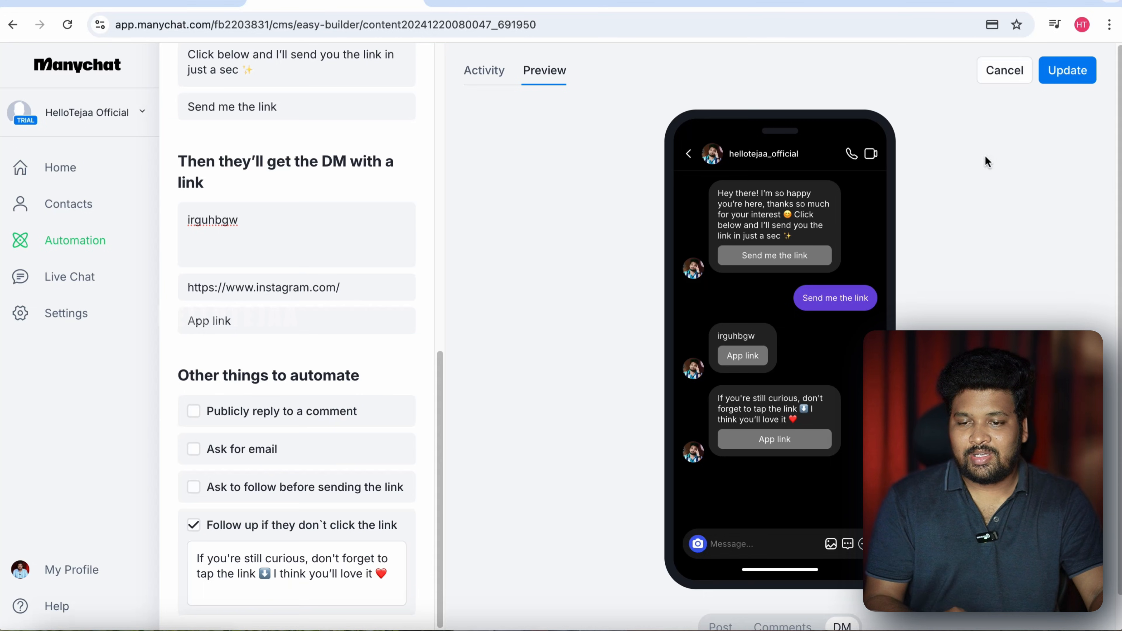
# Save the changes to gsav, set the automation live, and return to the list of automations.
pyautogui.click(1081, 78)
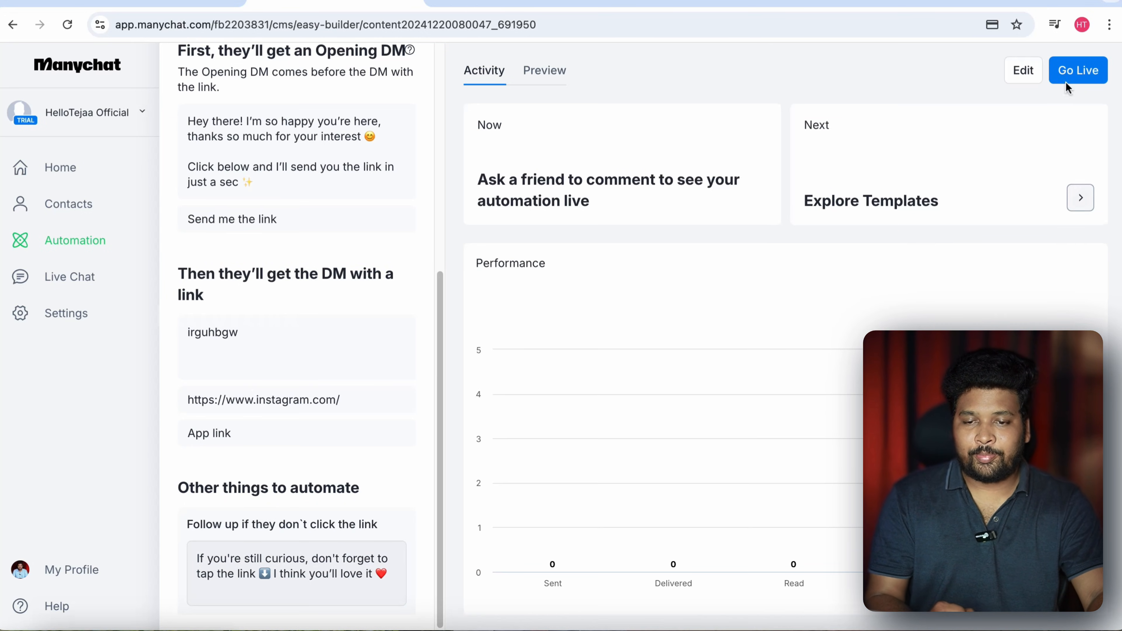
pyautogui.click(1078, 76)
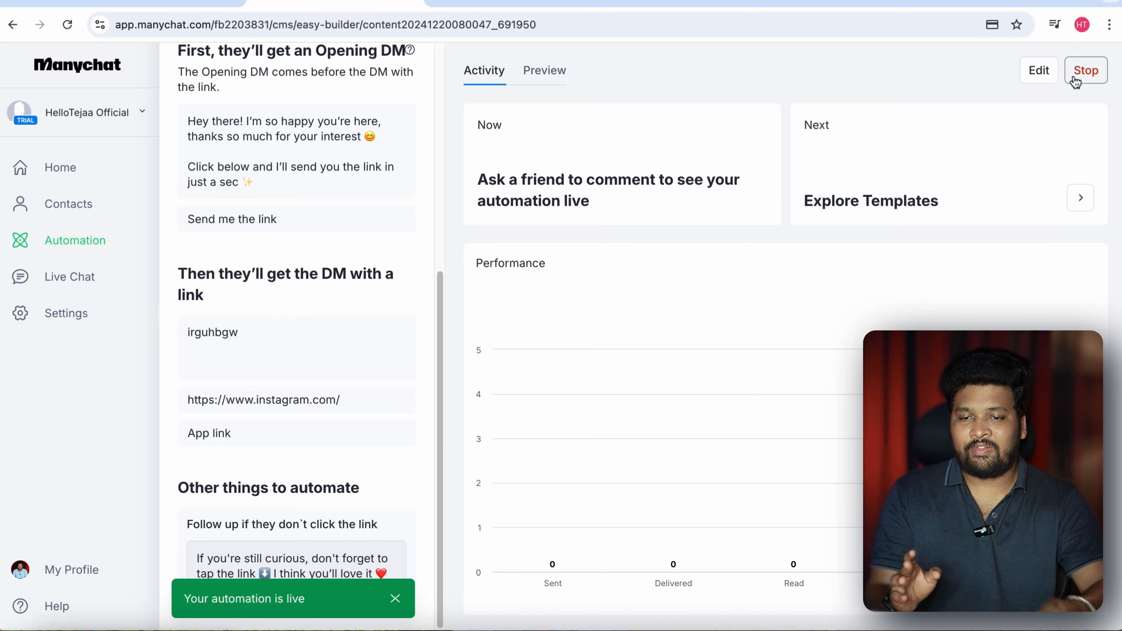
pyautogui.click(82, 240)
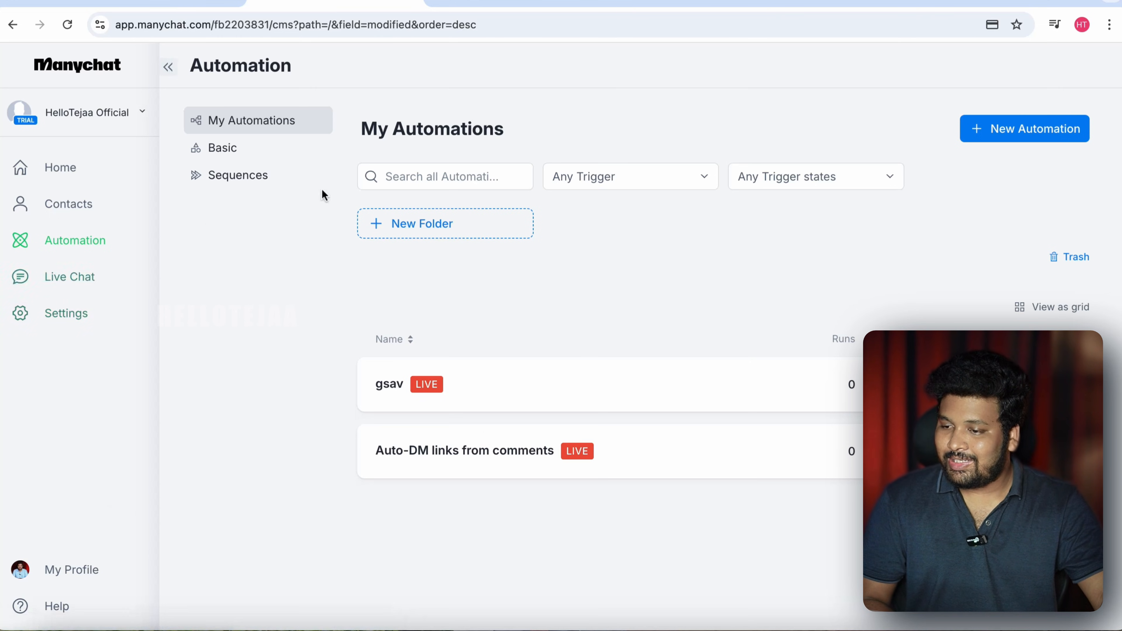
# Start a new automation and browse the ready-to-go templates.
pyautogui.click(1015, 137)
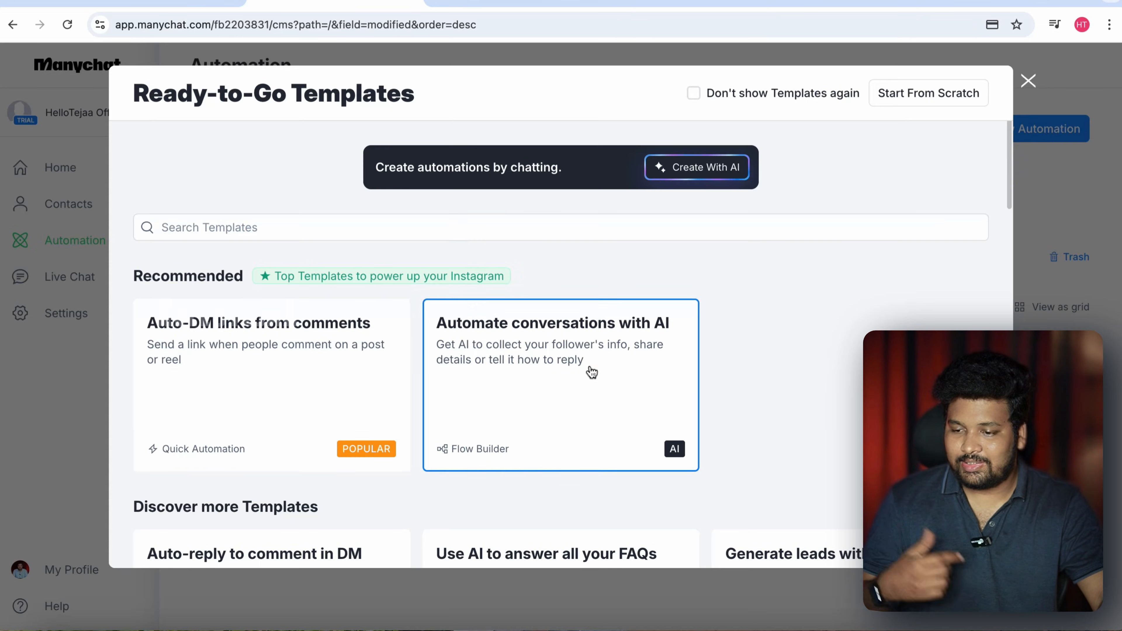
pyautogui.scroll(-1, 625, 373)
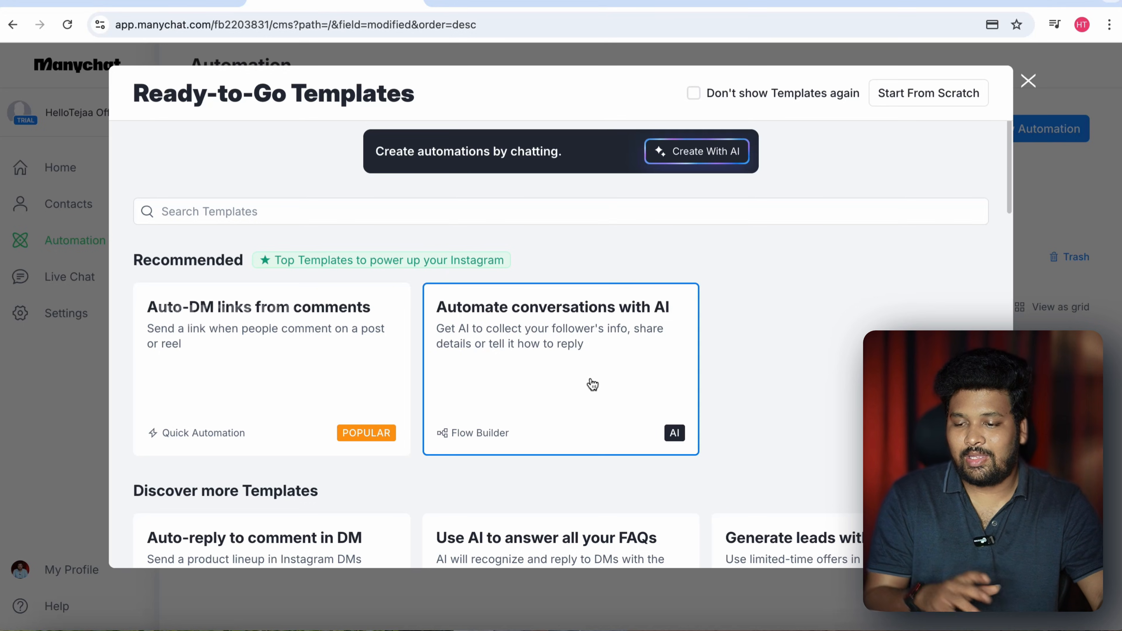
pyautogui.scroll(-6, 729, 388)
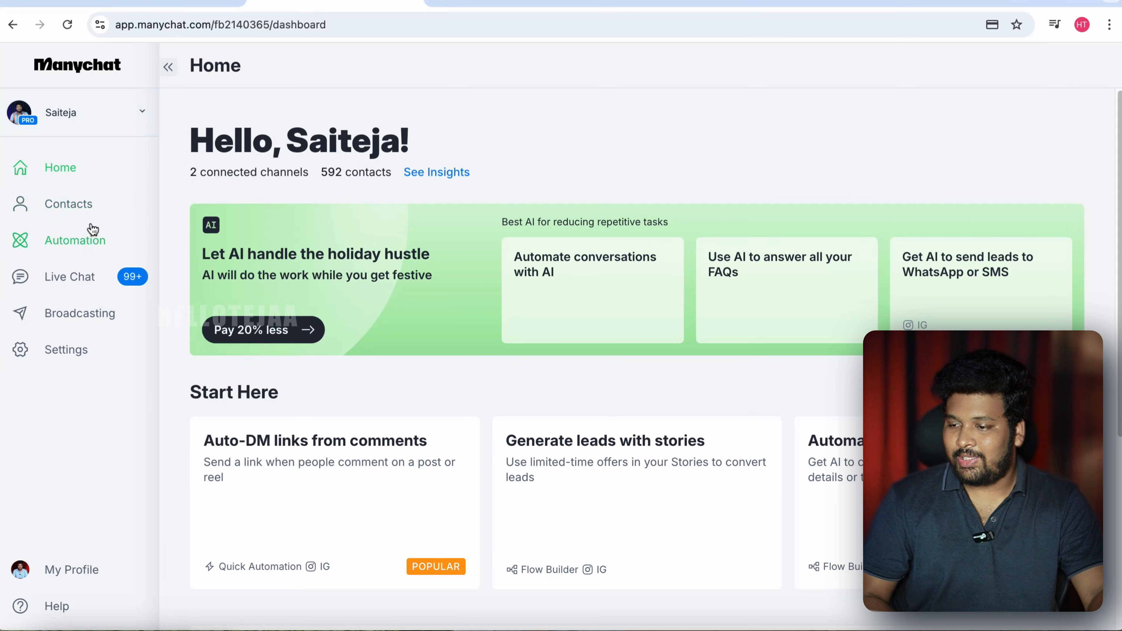
# Examine the Pro account's list of contacts and their subscription status.
pyautogui.click(81, 214)
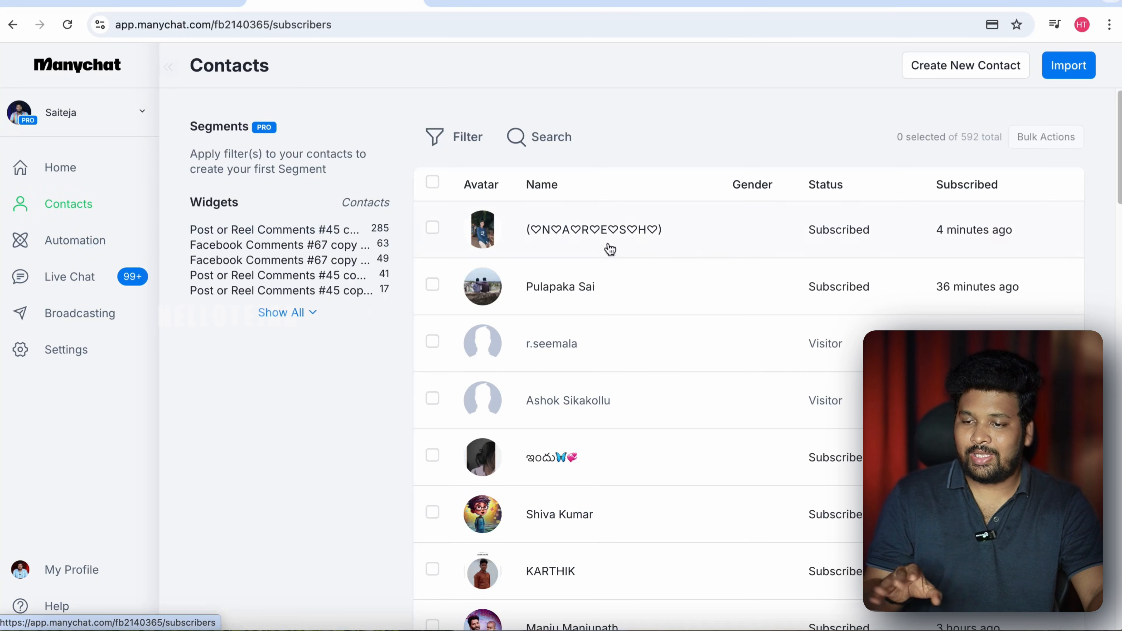
pyautogui.scroll(-8, 879, 283)
pyautogui.scroll(-5, 840, 283)
pyautogui.scroll(15, 819, 281)
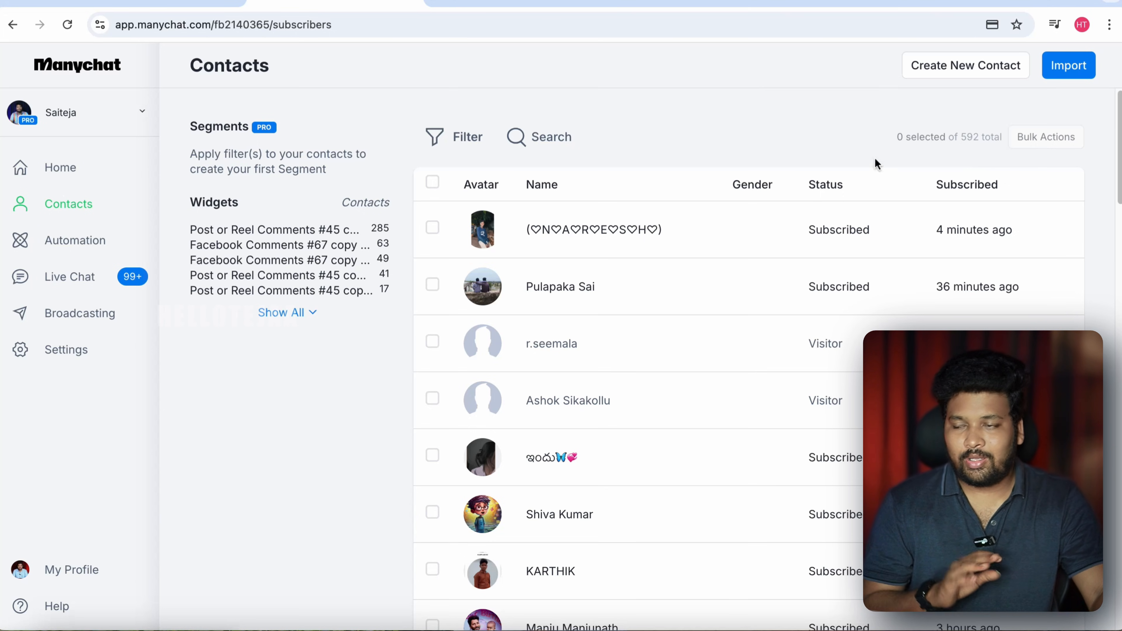
# Examine the Marketing Automation plan's monthly price and contact usage in the account's billing settings.
pyautogui.click(70, 351)
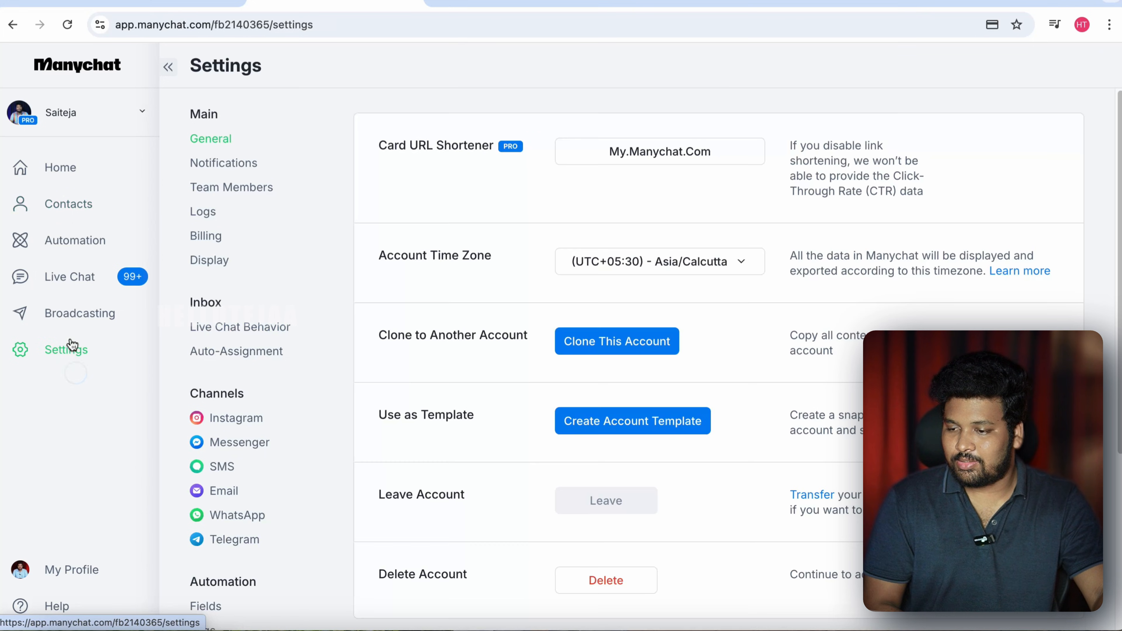
pyautogui.click(210, 239)
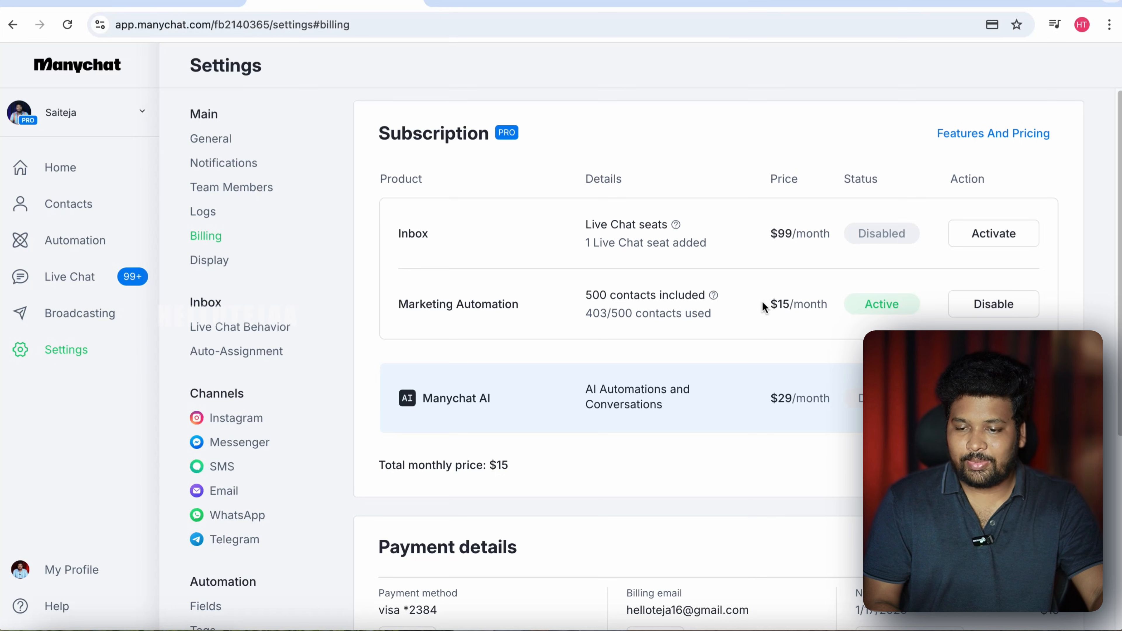
pyautogui.moveTo(764, 307); pyautogui.dragTo(854, 305)
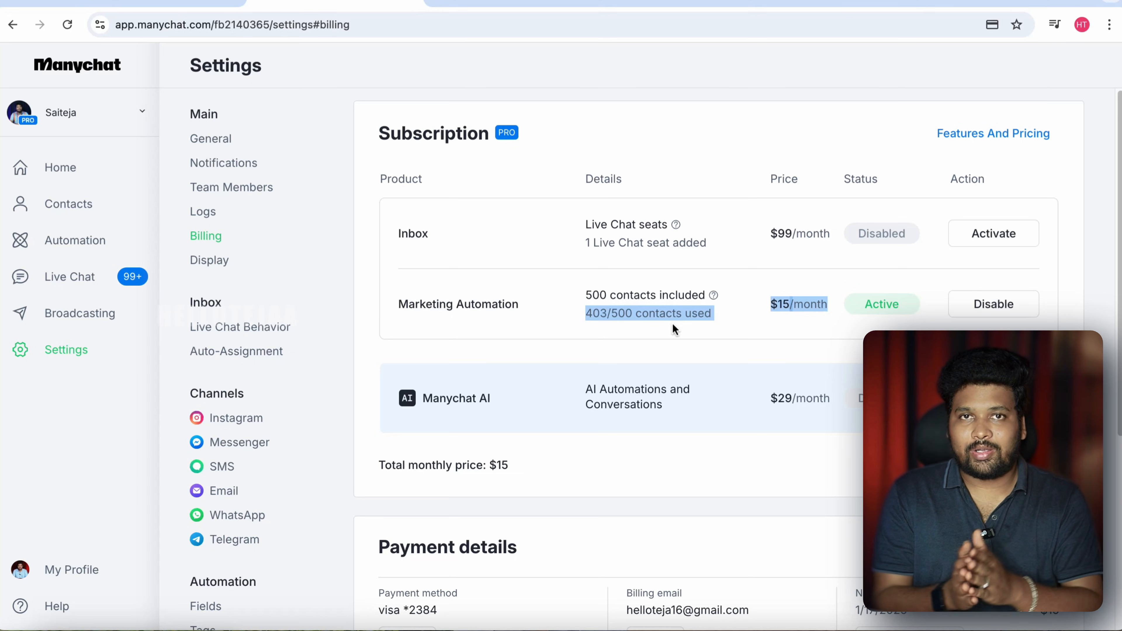
pyautogui.click(775, 326)
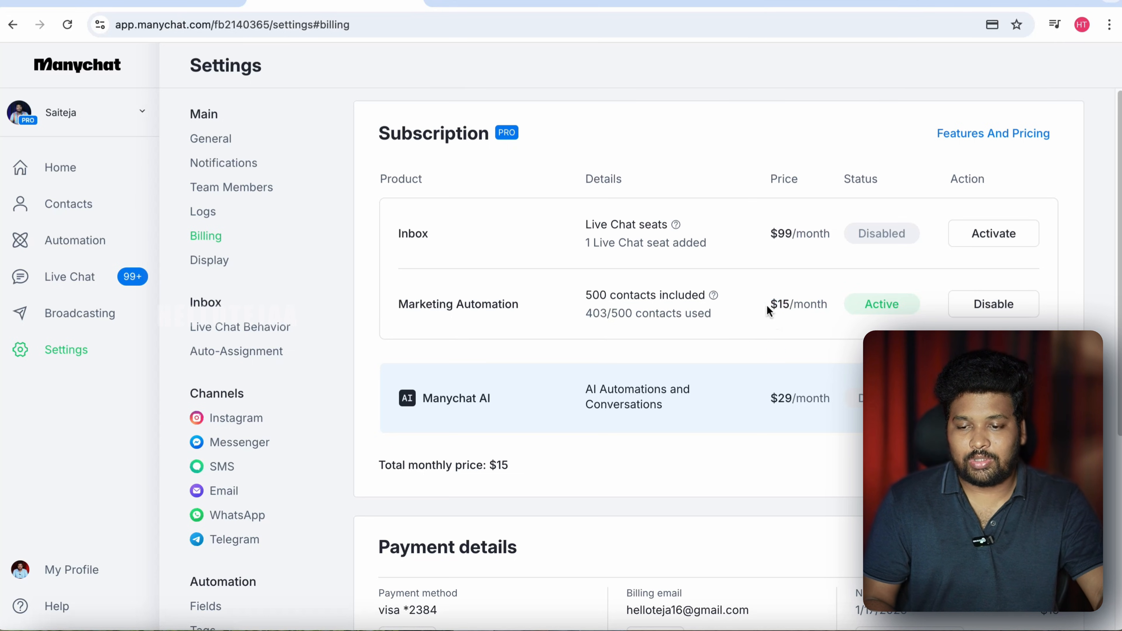
pyautogui.moveTo(767, 304); pyautogui.dragTo(799, 306)
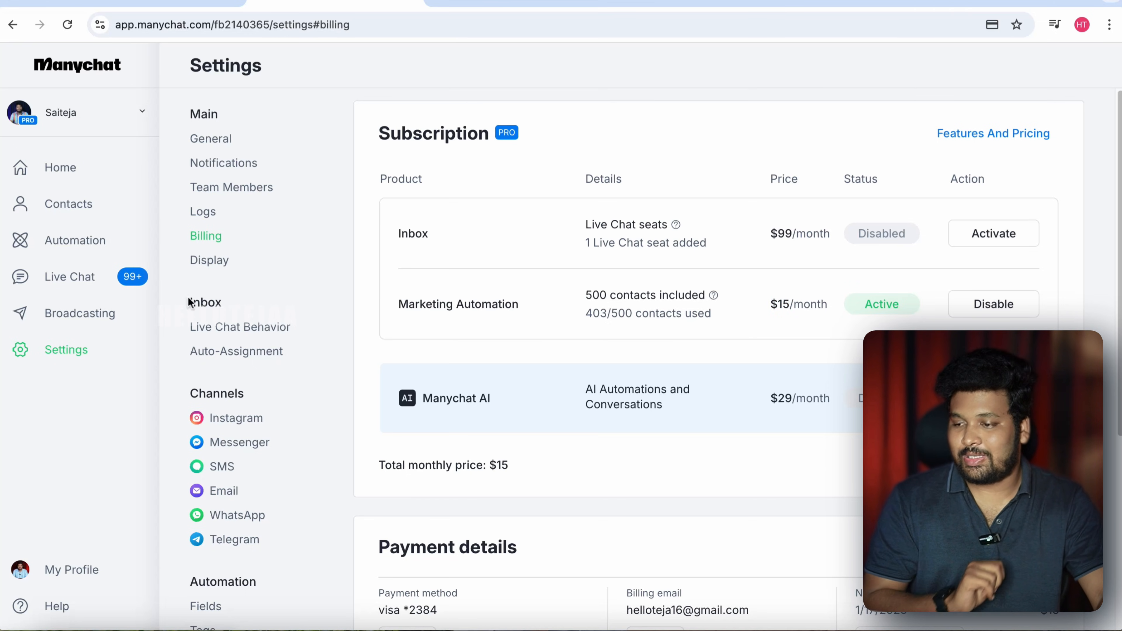
# Delete all contacts of the Pro account in one bulk action, confirming with the word delete.
pyautogui.click(73, 212)
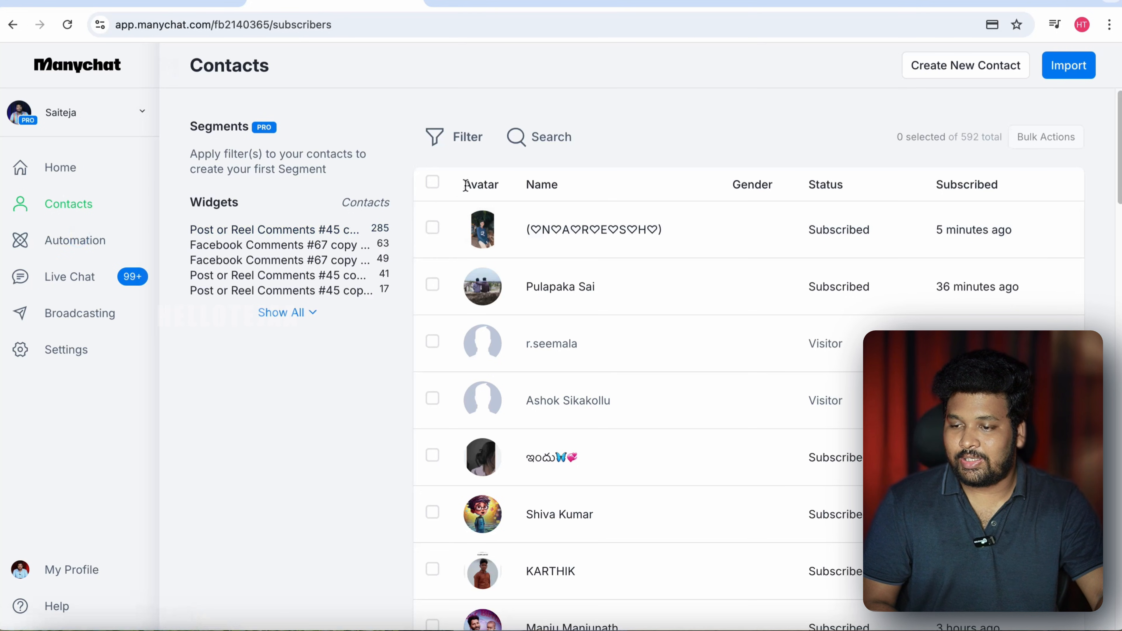
pyautogui.click(434, 183)
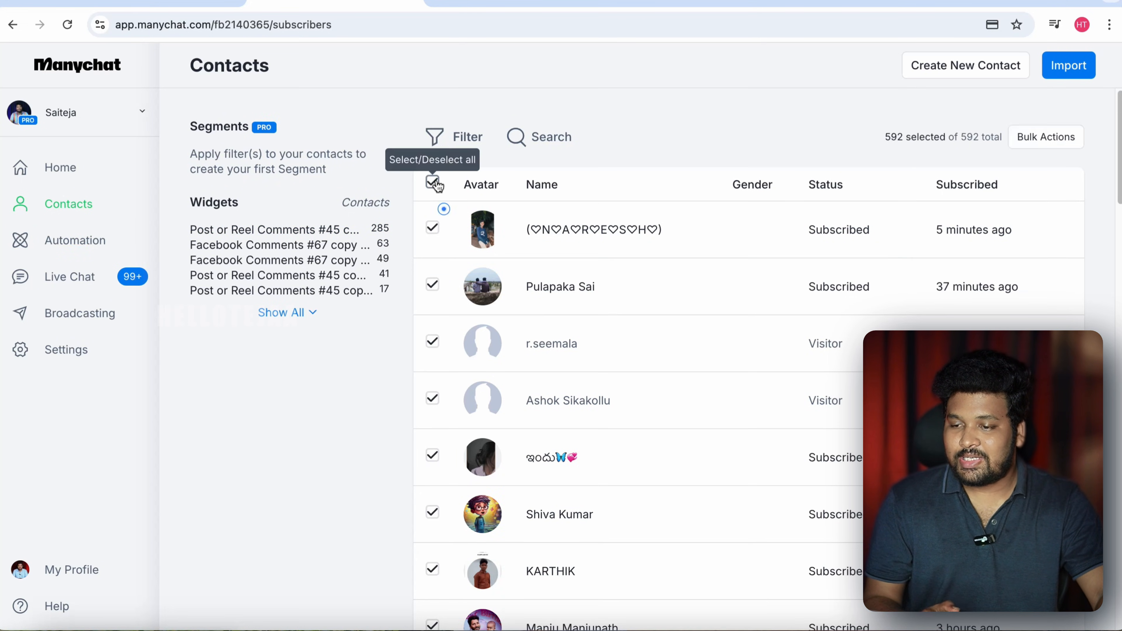
pyautogui.click(1036, 137)
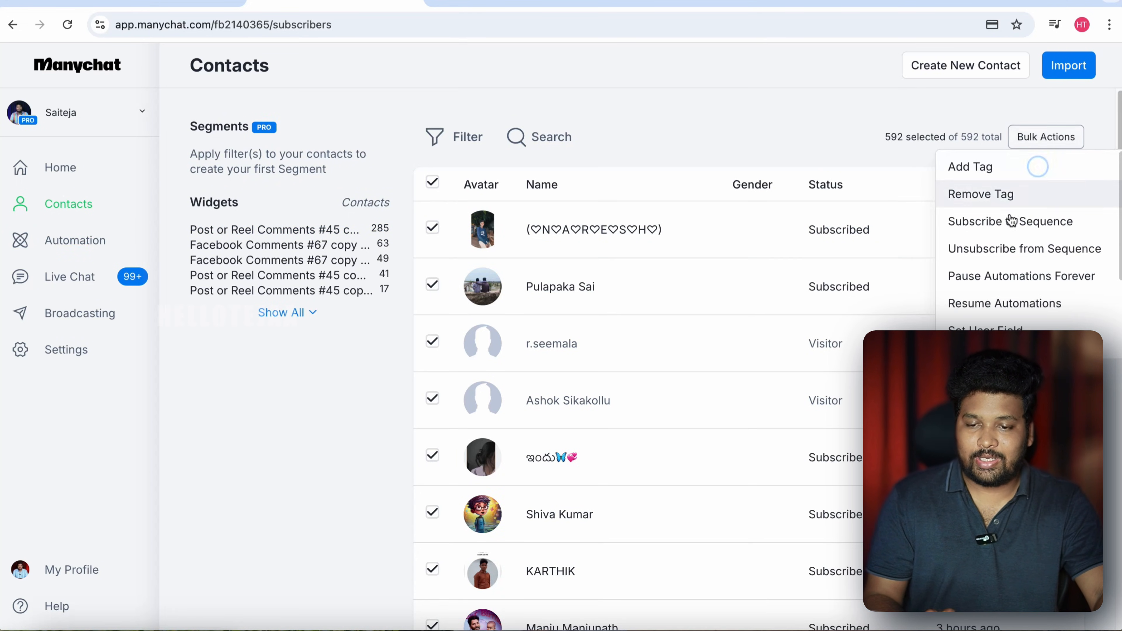
pyautogui.scroll(-3, 1011, 220)
pyautogui.click(1003, 288)
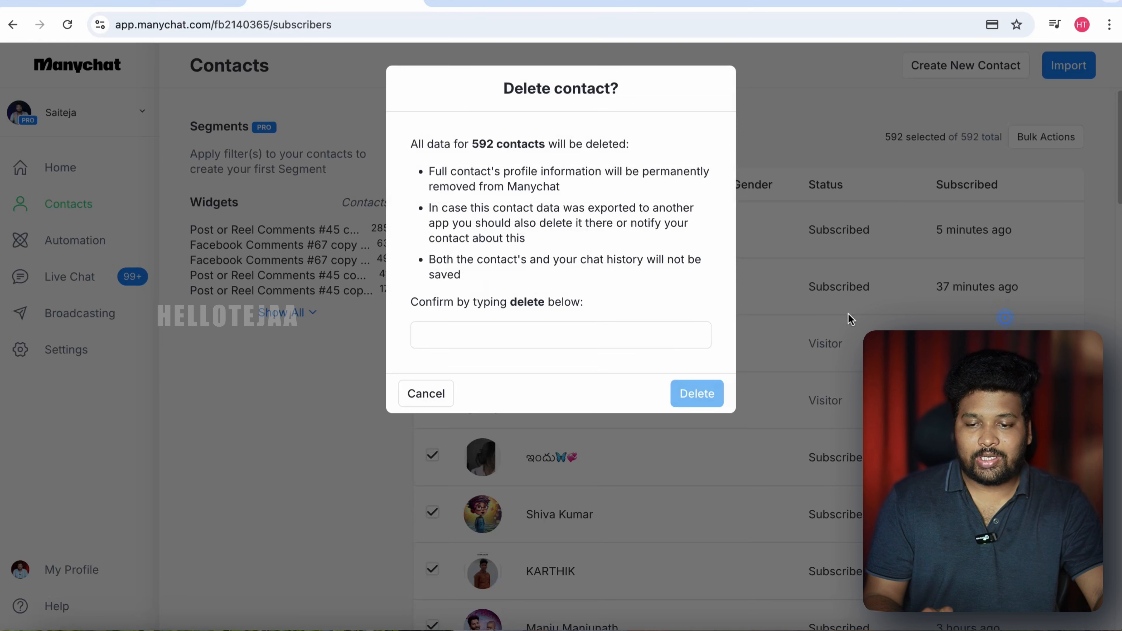
pyautogui.click(532, 340)
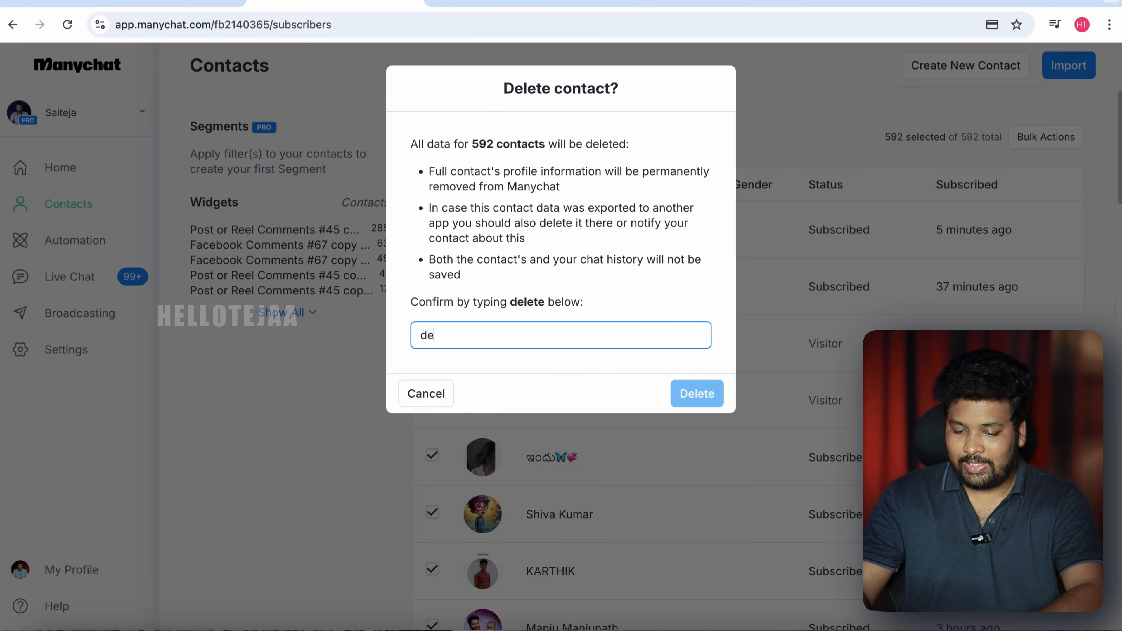
pyautogui.write('delete')
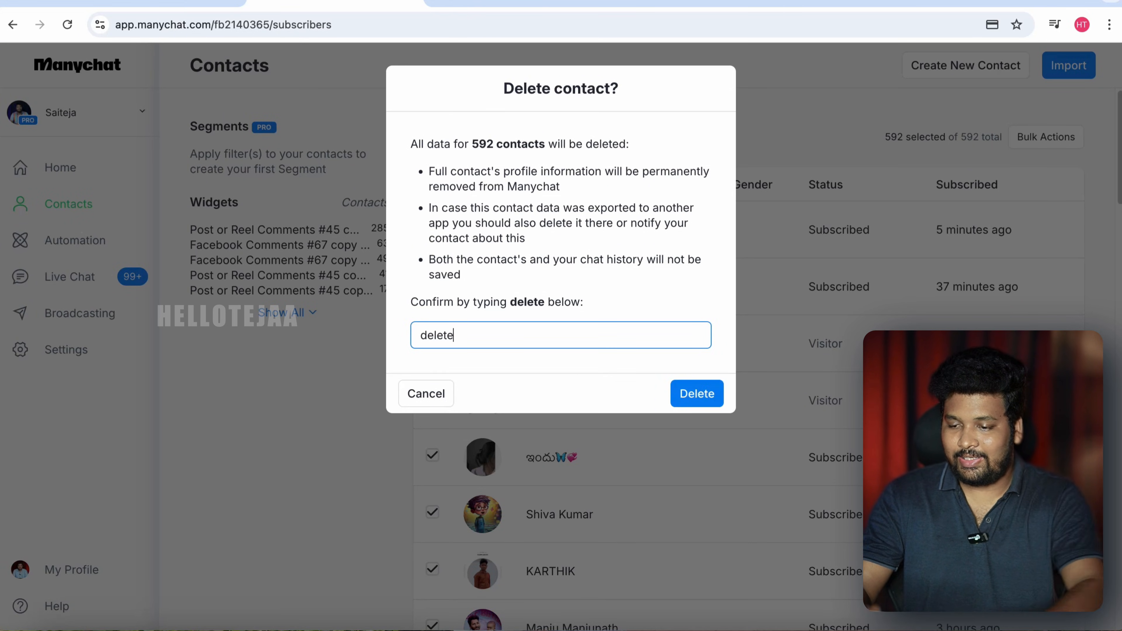
pyautogui.click(695, 400)
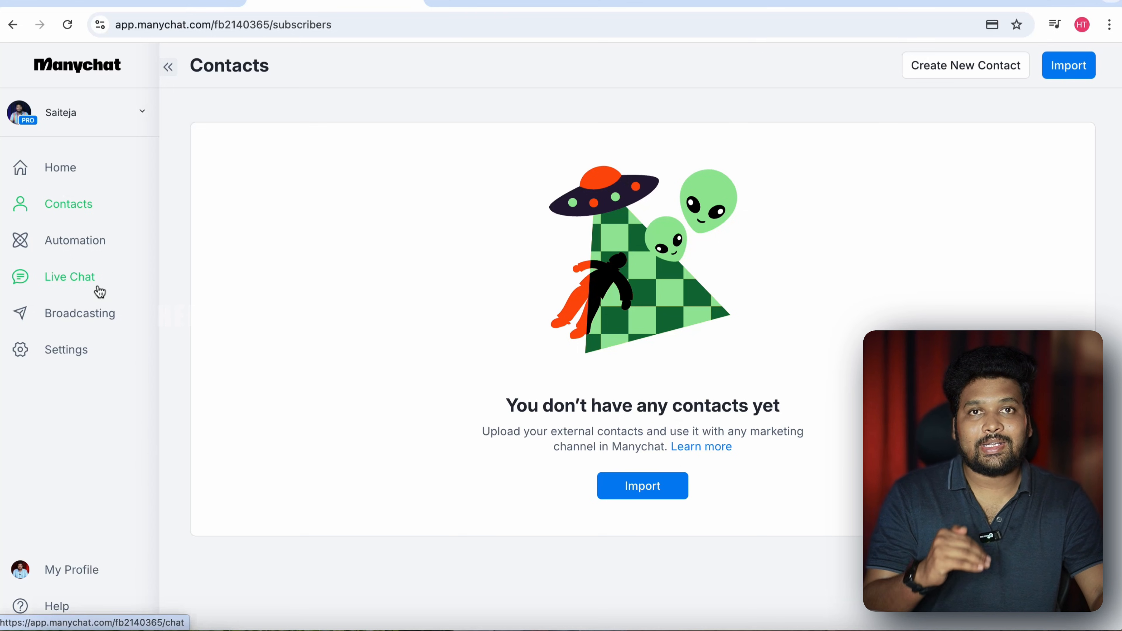
# Check the Marketing Automation plan's contact usage and monthly price in the Pro account's billing settings.
pyautogui.click(88, 353)
pyautogui.click(246, 238)
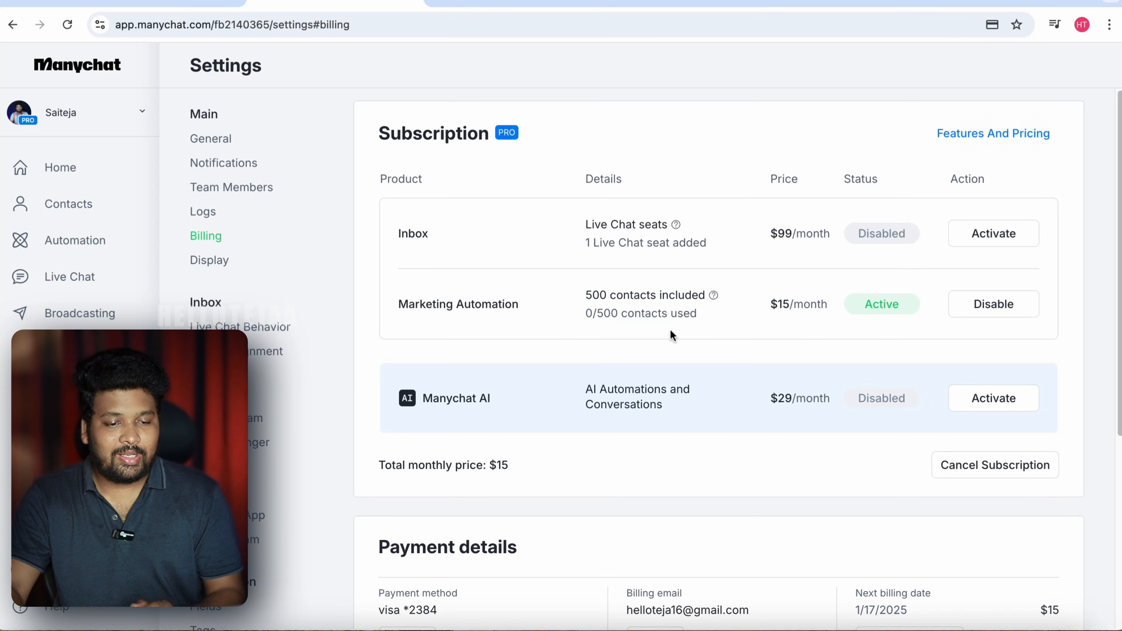
pyautogui.moveTo(769, 306); pyautogui.dragTo(769, 331)
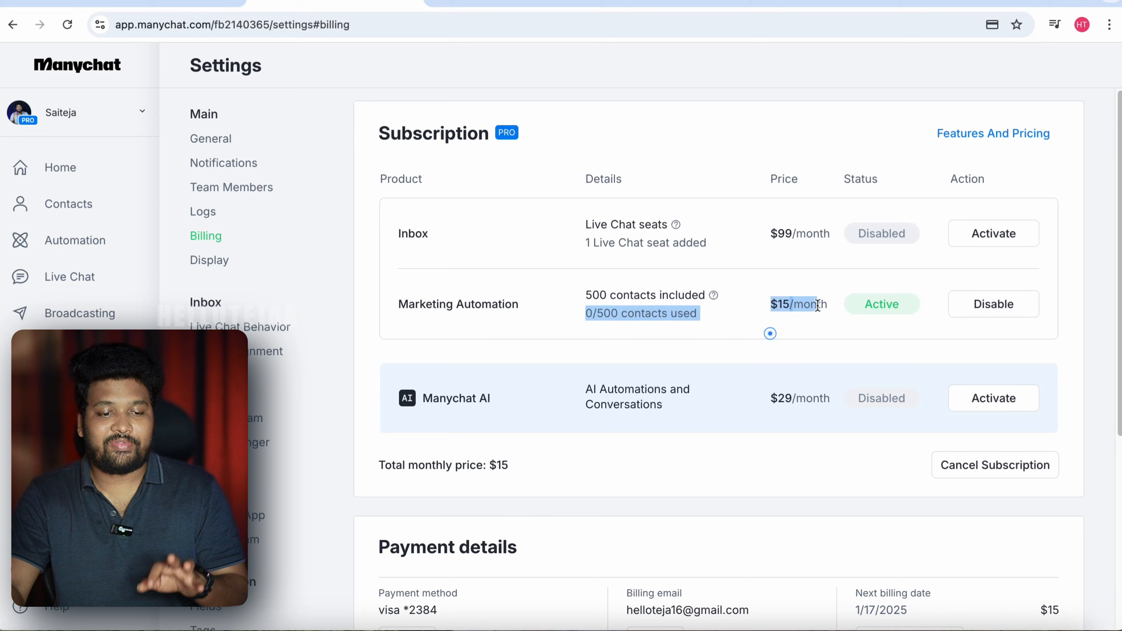
pyautogui.click(809, 338)
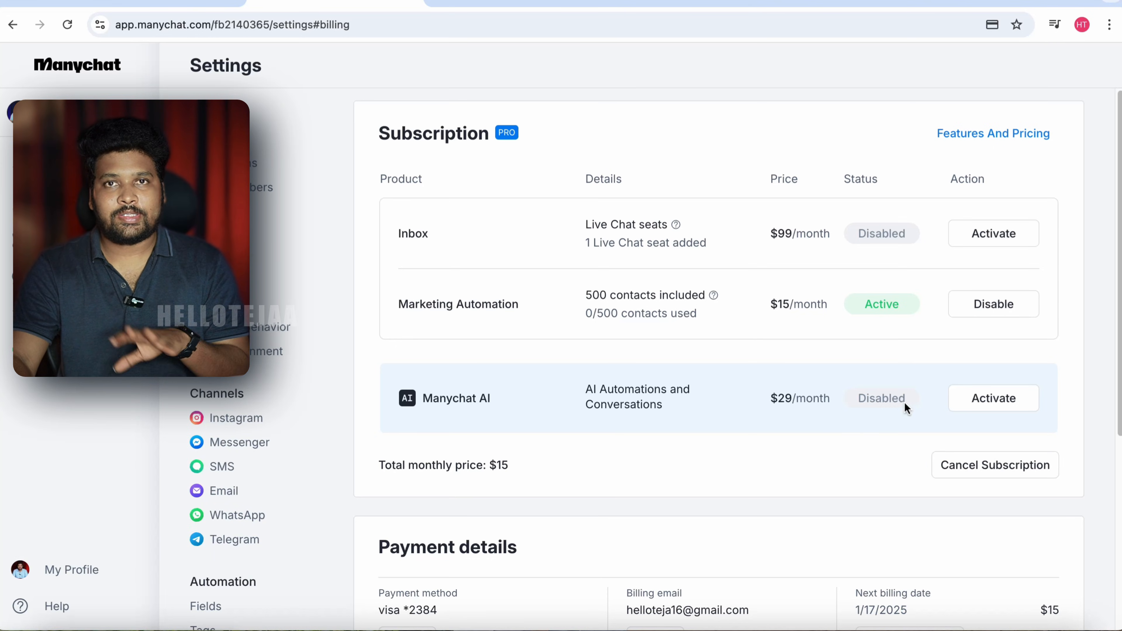
# Switch to the HelloTejaa Official account and check its trial's end date in the billing settings.
pyautogui.click(80, 113)
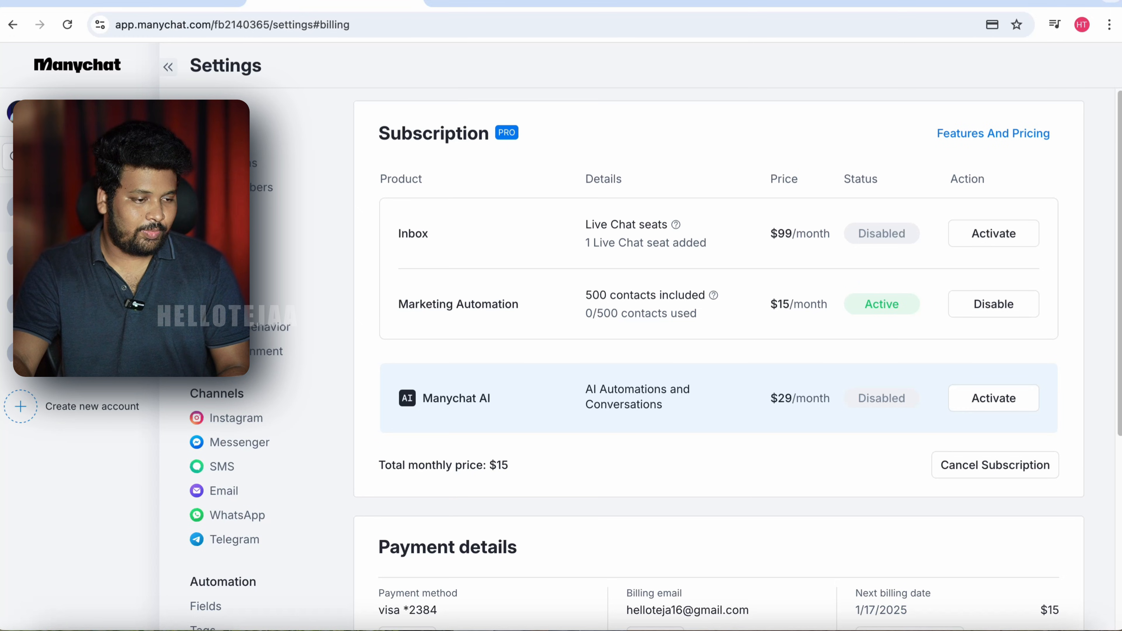
pyautogui.click(79, 353)
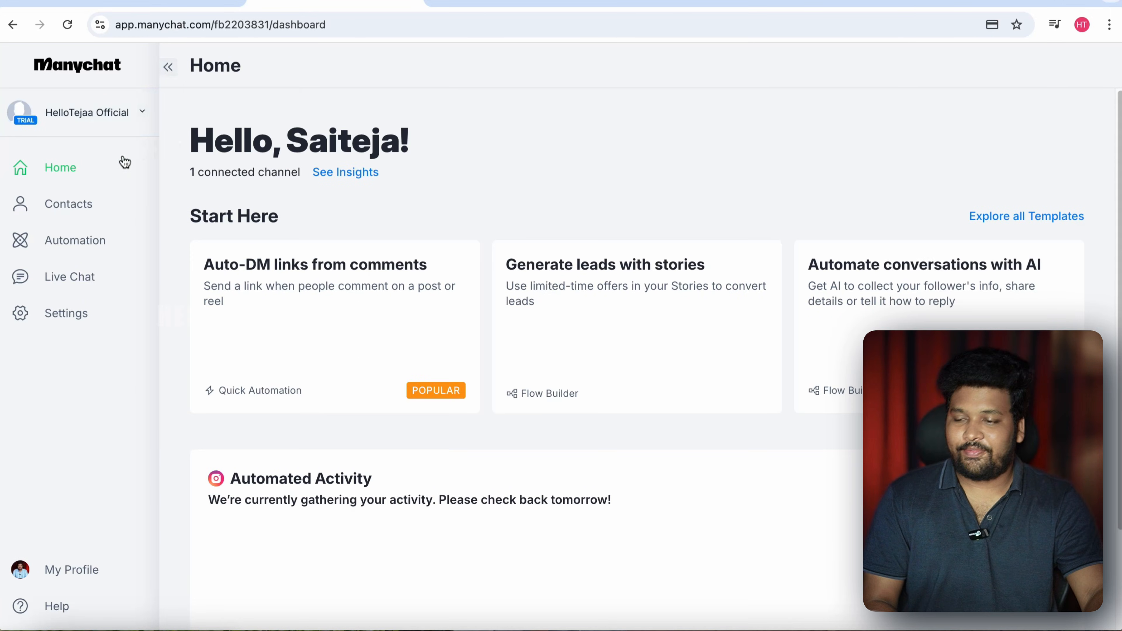
pyautogui.click(99, 319)
pyautogui.click(215, 238)
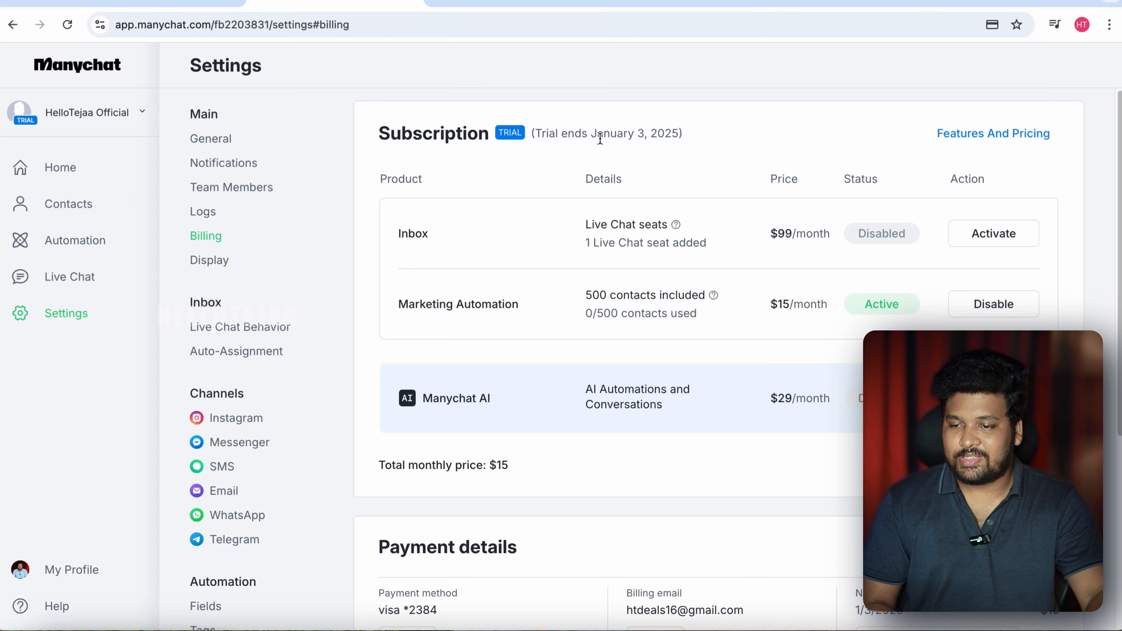
pyautogui.moveTo(596, 135); pyautogui.dragTo(696, 135)
pyautogui.click(695, 146)
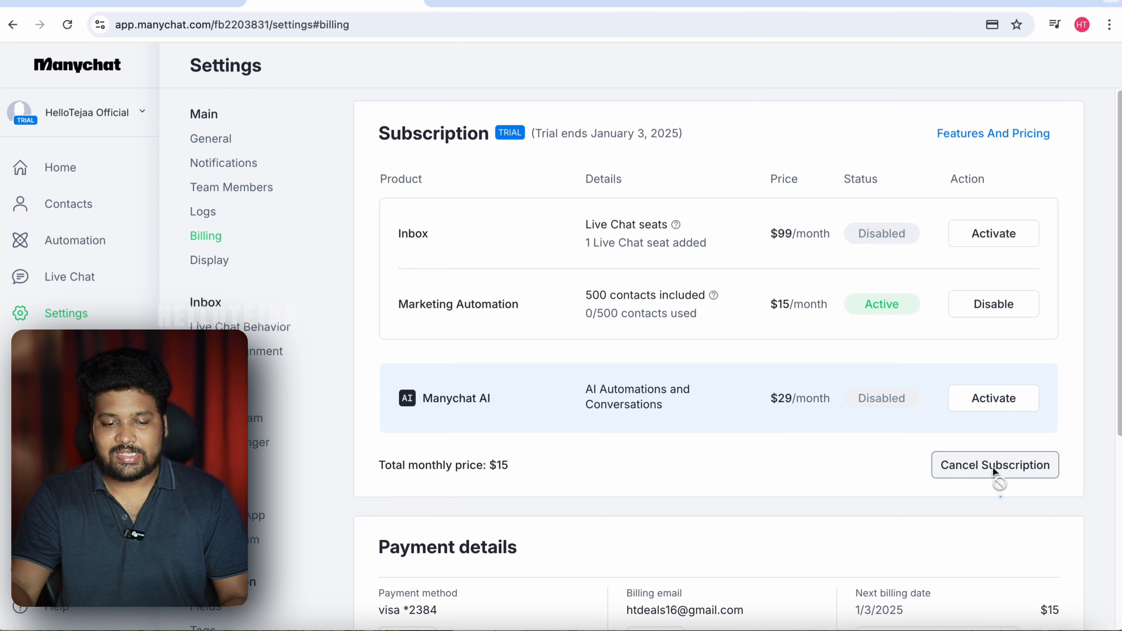
# Cancel the trial account's subscription, giving "My page got banned / restricted by Meta" as the reason.
pyautogui.click(997, 469)
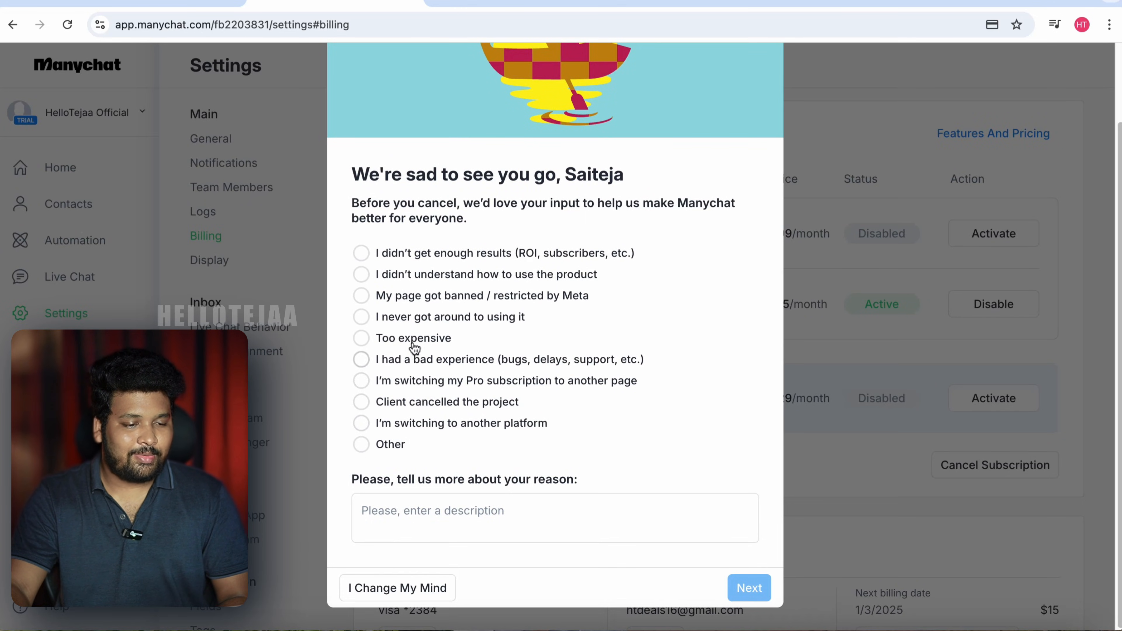
pyautogui.click(414, 296)
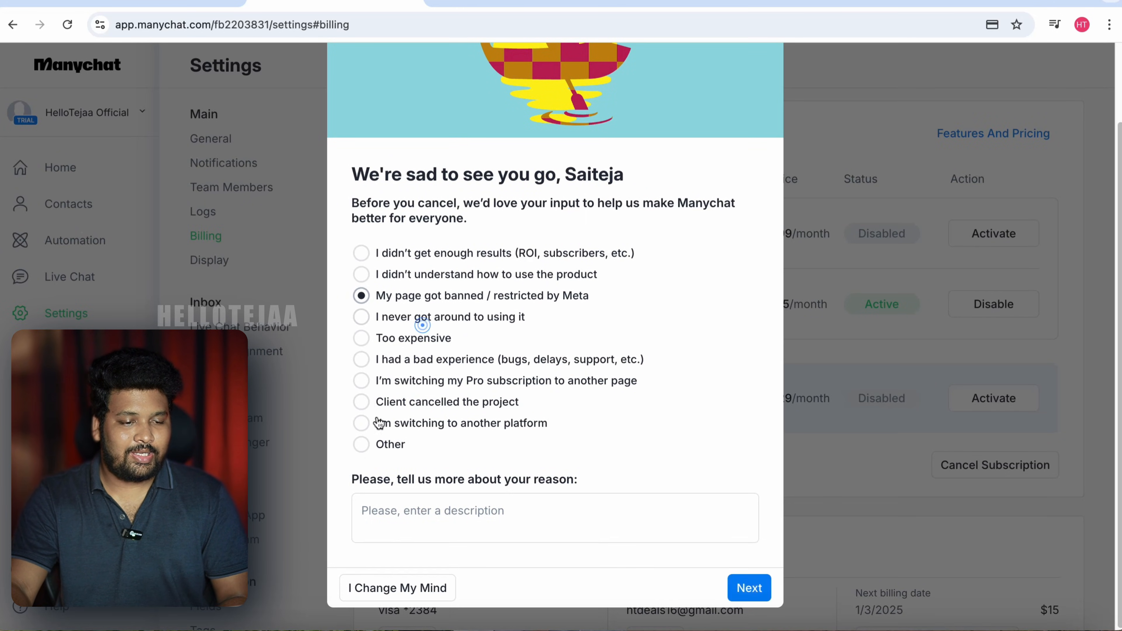
pyautogui.click(758, 589)
pyautogui.click(751, 466)
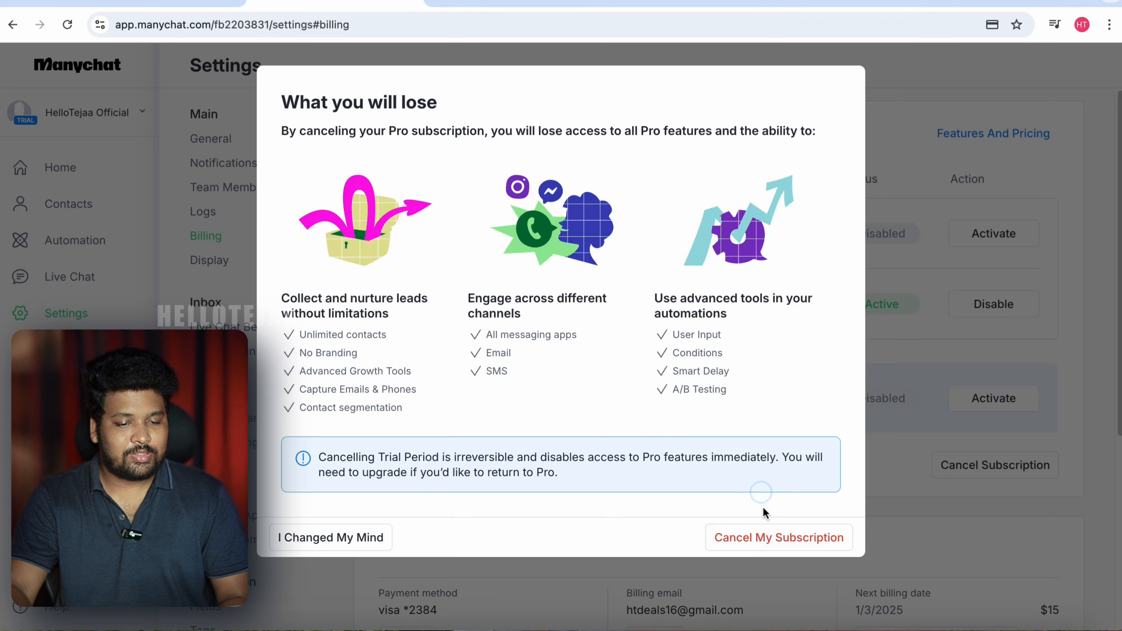
pyautogui.click(791, 537)
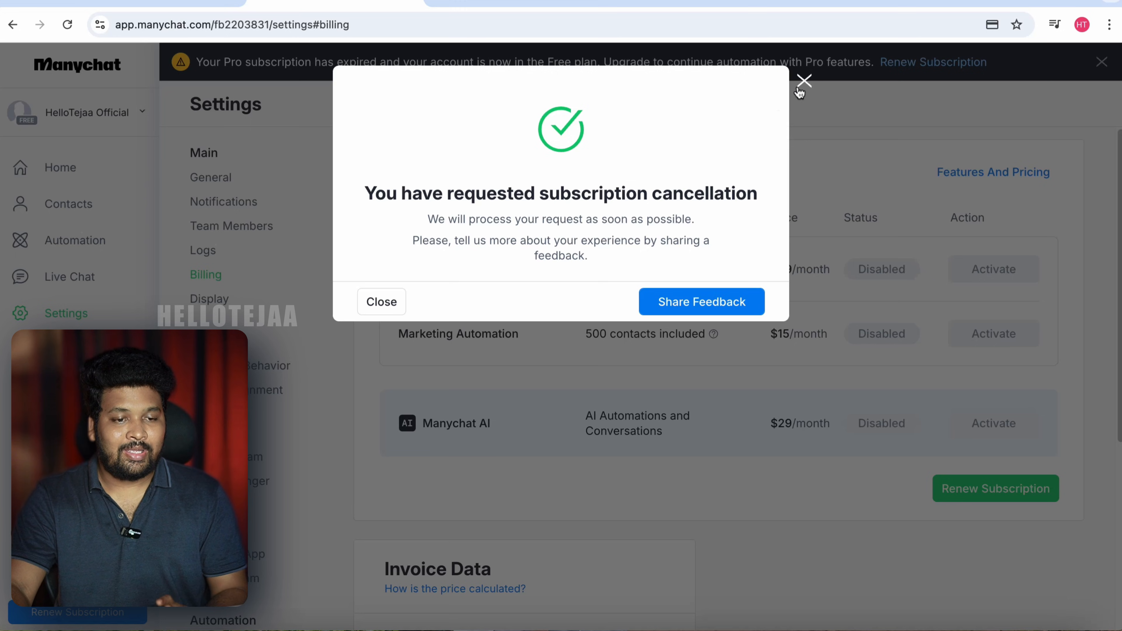
pyautogui.click(804, 82)
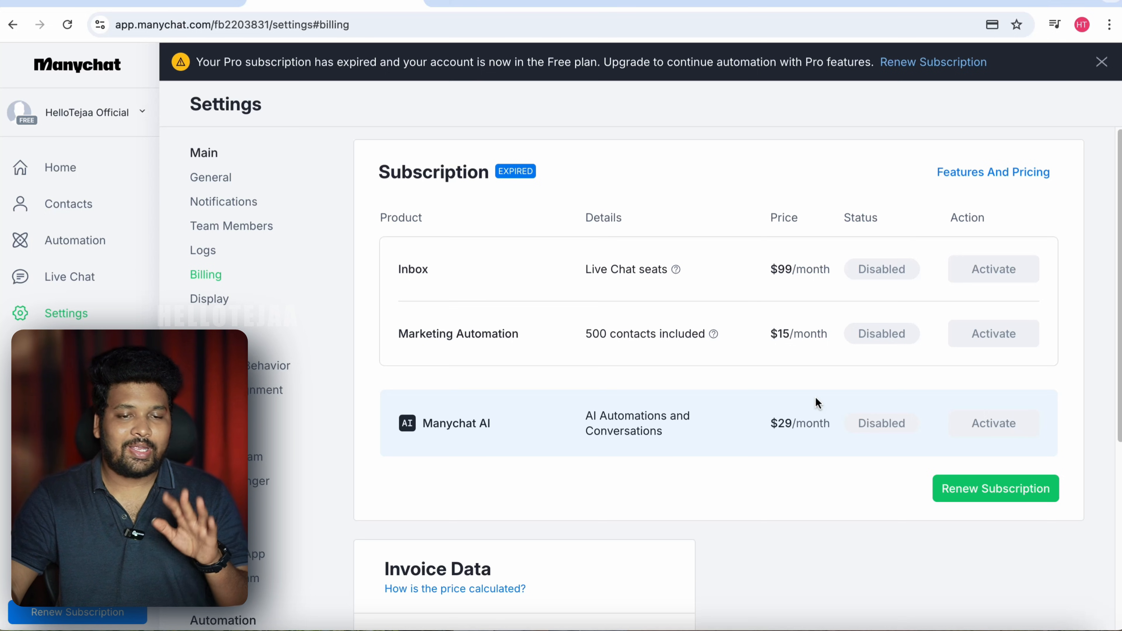
# View the subscription renewal offer without subscribing, and check the account's contact list.
pyautogui.click(952, 63)
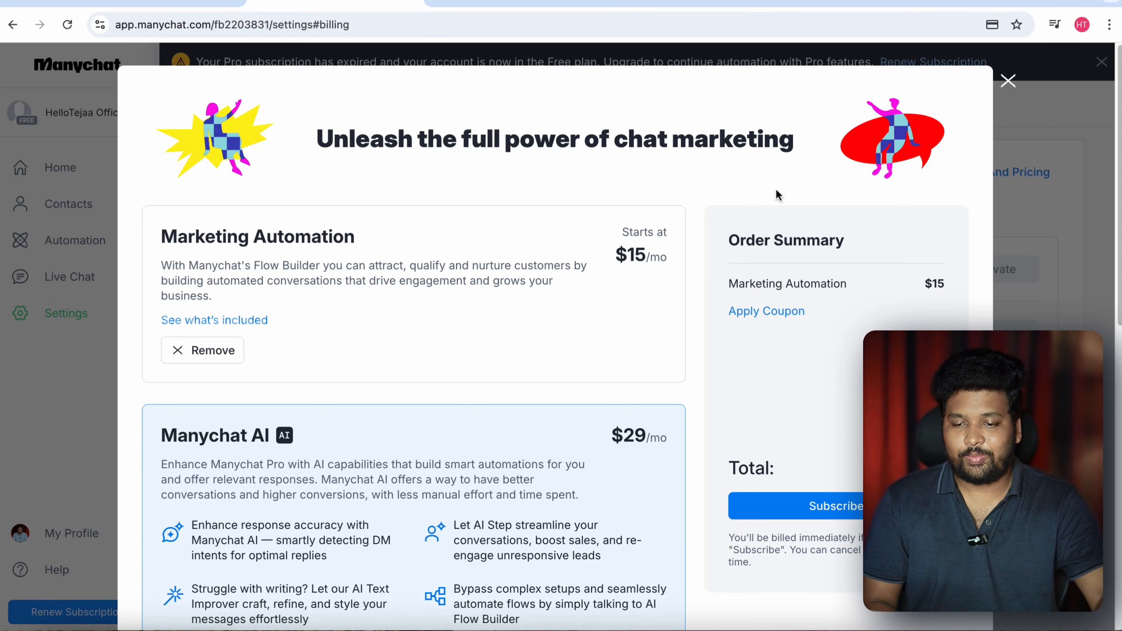
pyautogui.click(1008, 80)
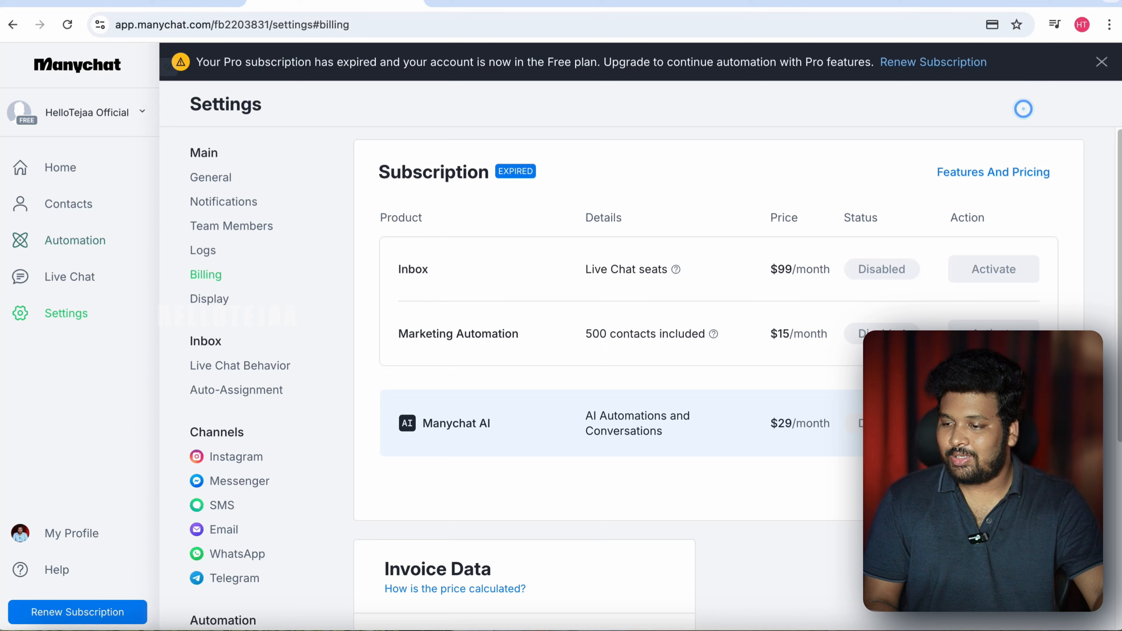
pyautogui.click(55, 213)
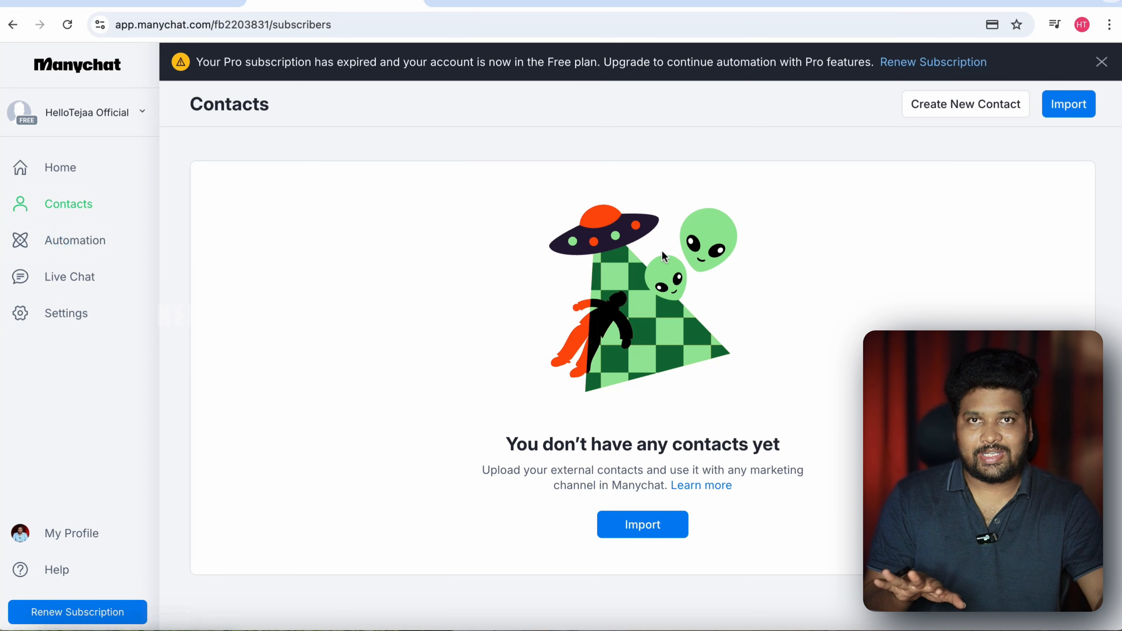
# Start renewing the $15 Marketing Automation subscription from the billing settings, examine the payment details form, and leave it unfilled.
pyautogui.click(70, 317)
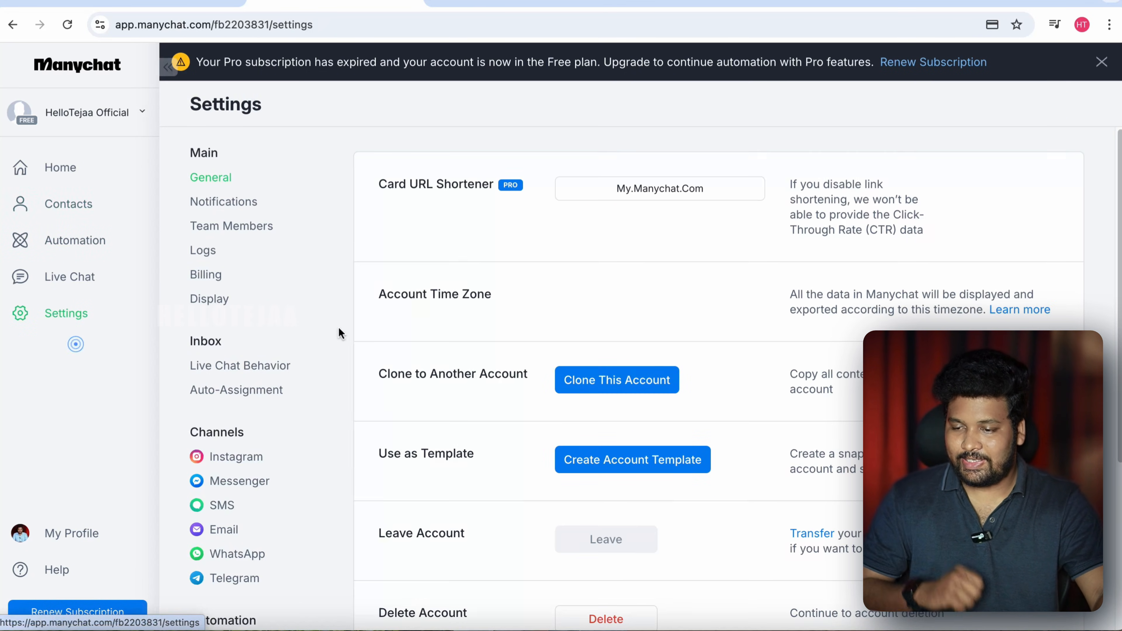
pyautogui.click(208, 275)
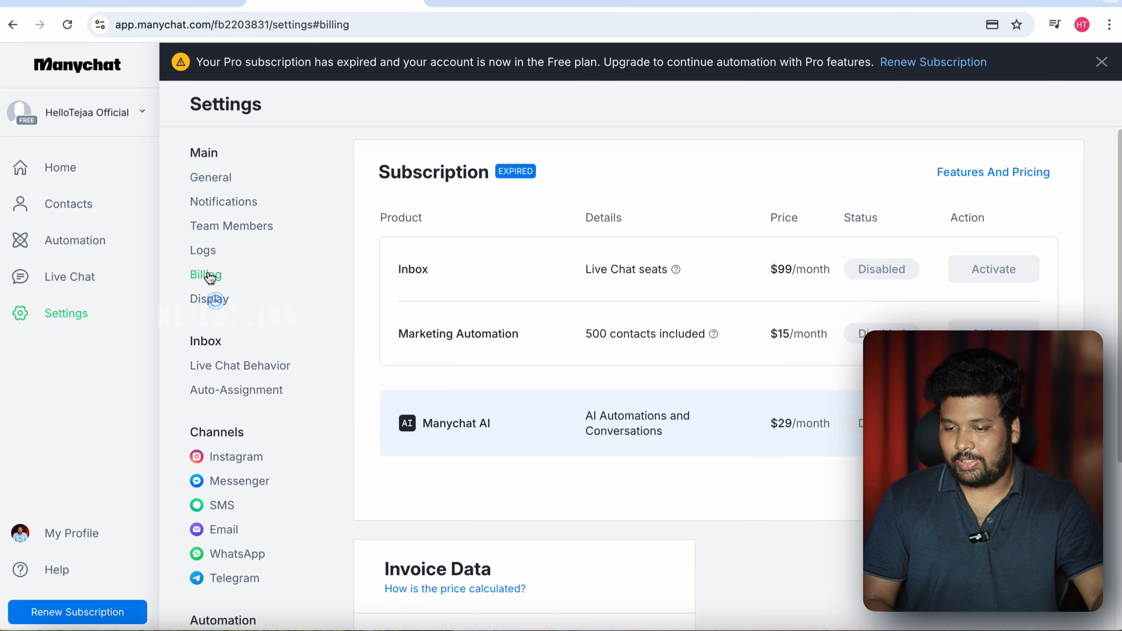
pyautogui.click(1017, 490)
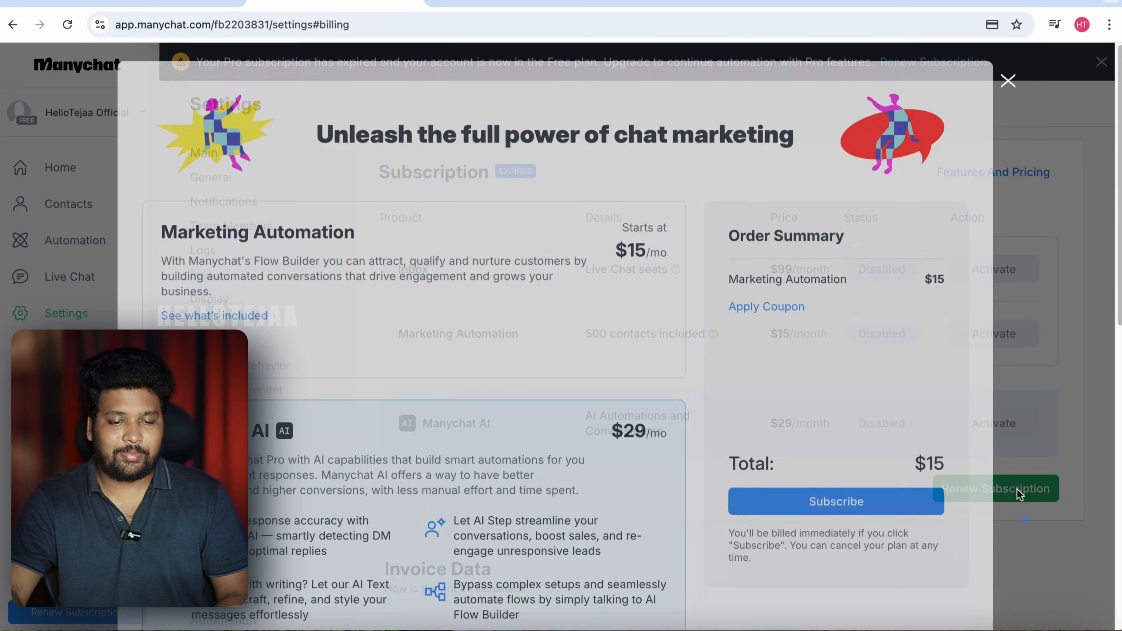
pyautogui.scroll(-3, 658, 287)
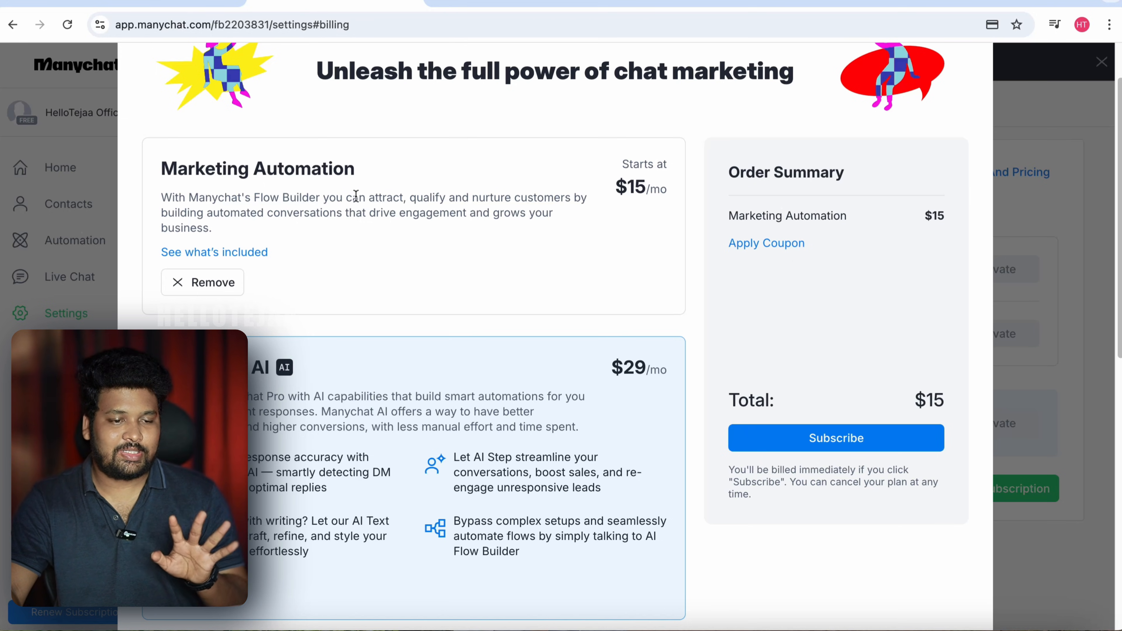
pyautogui.click(879, 443)
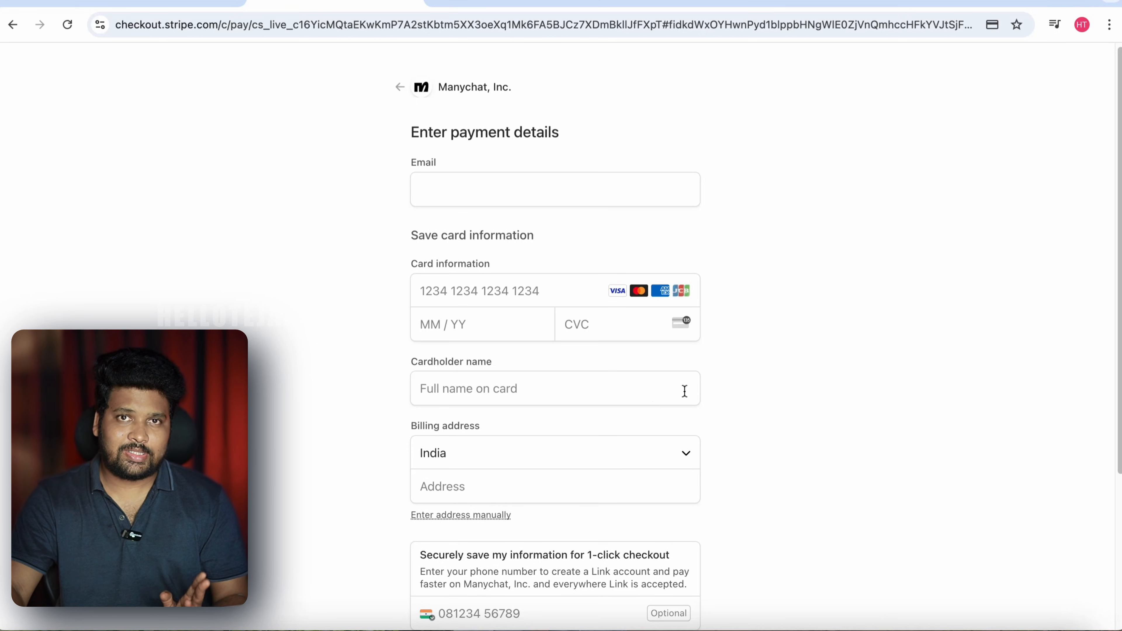
pyautogui.scroll(-3, 759, 380)
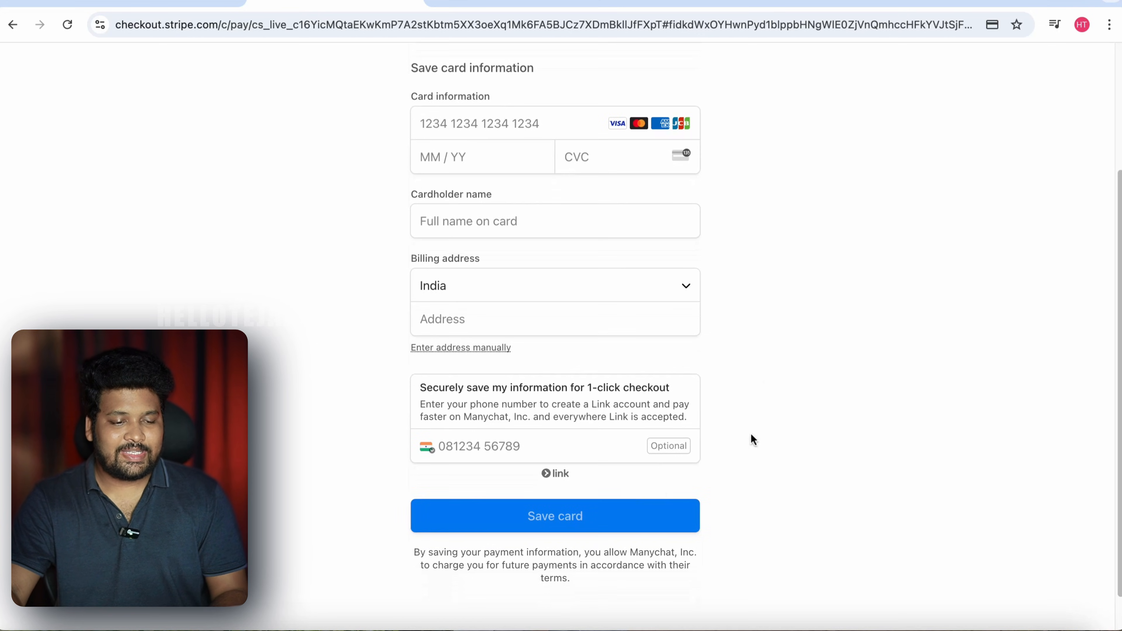
pyautogui.scroll(3, 762, 411)
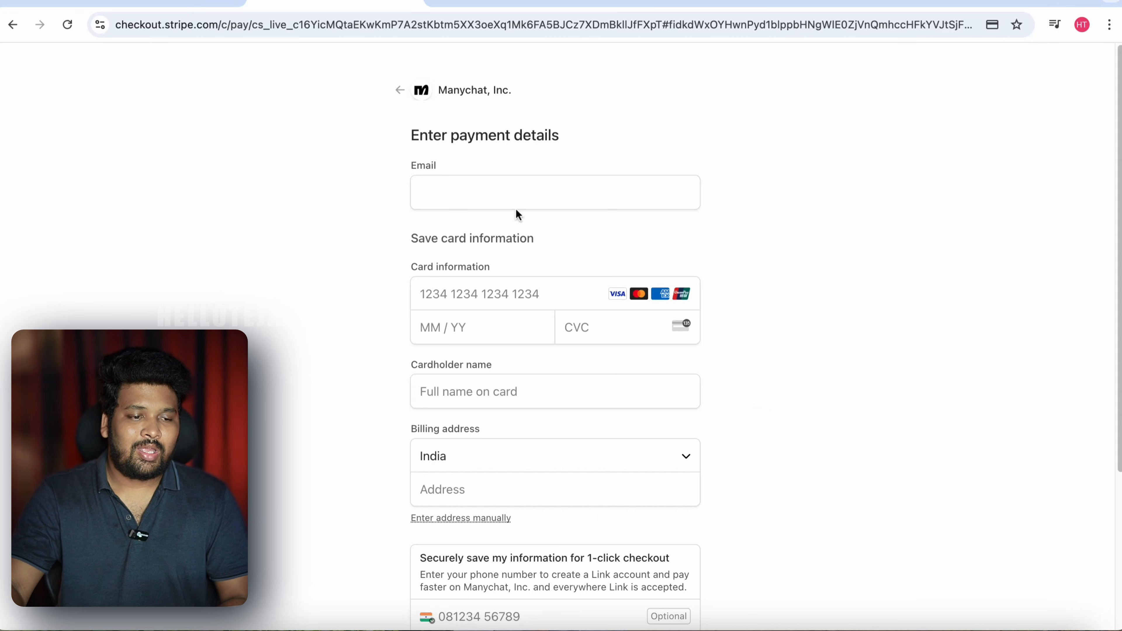
pyautogui.click(411, 105)
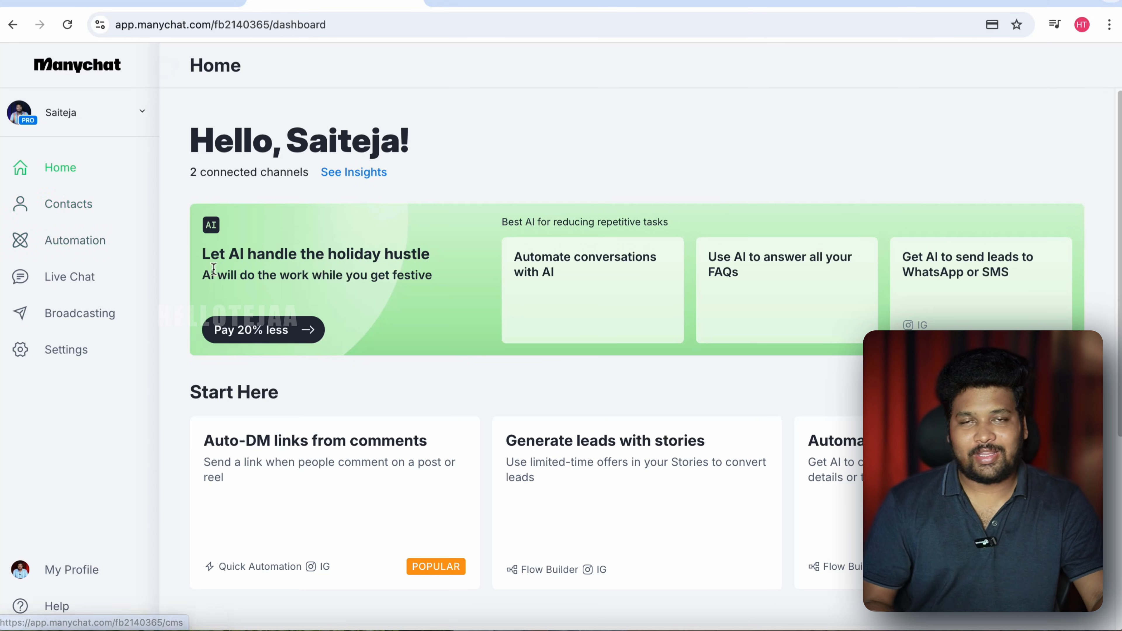
# Examine the Pro account's Instagram channel settings, including the options to refresh permissions, disable the channel and remove the account.
pyautogui.click(60, 351)
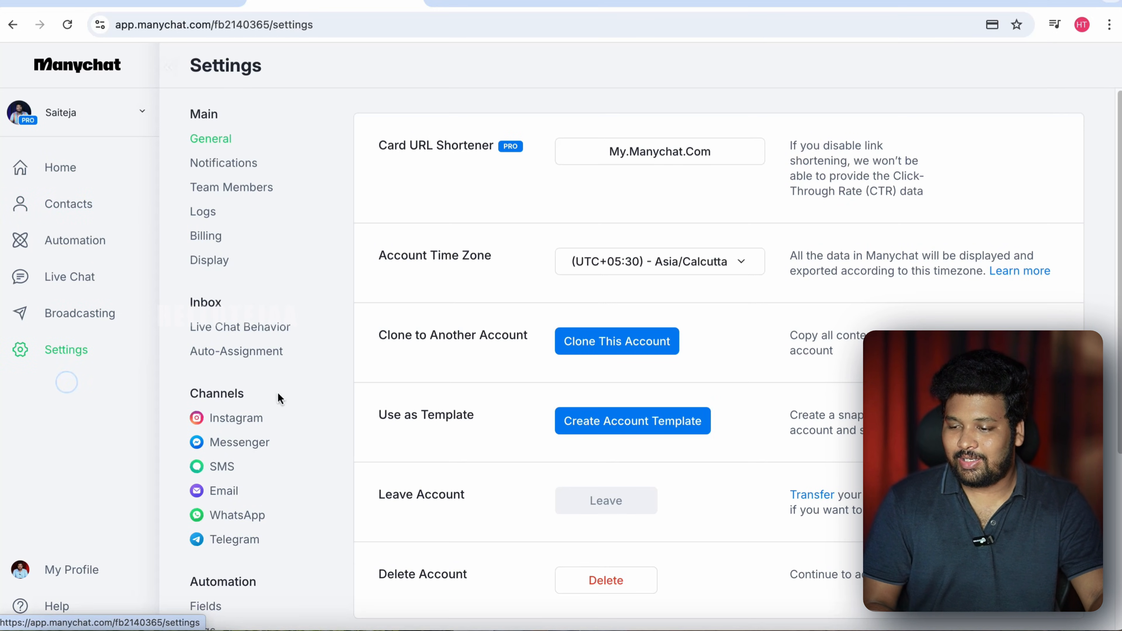
pyautogui.click(246, 423)
pyautogui.scroll(-10, 716, 381)
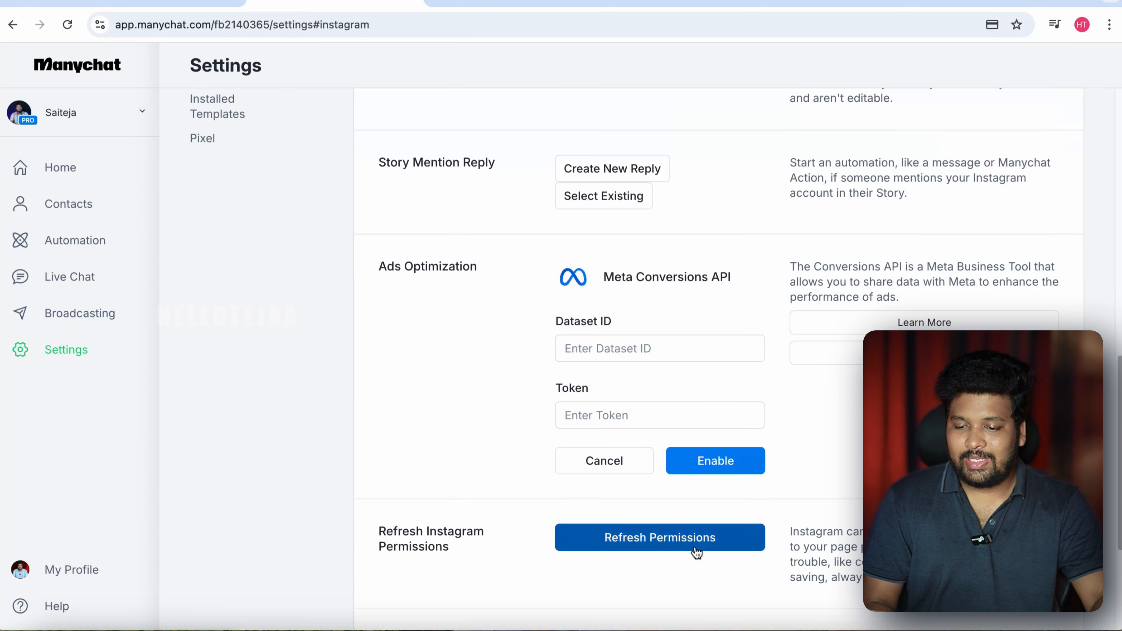
pyautogui.scroll(-5, 696, 547)
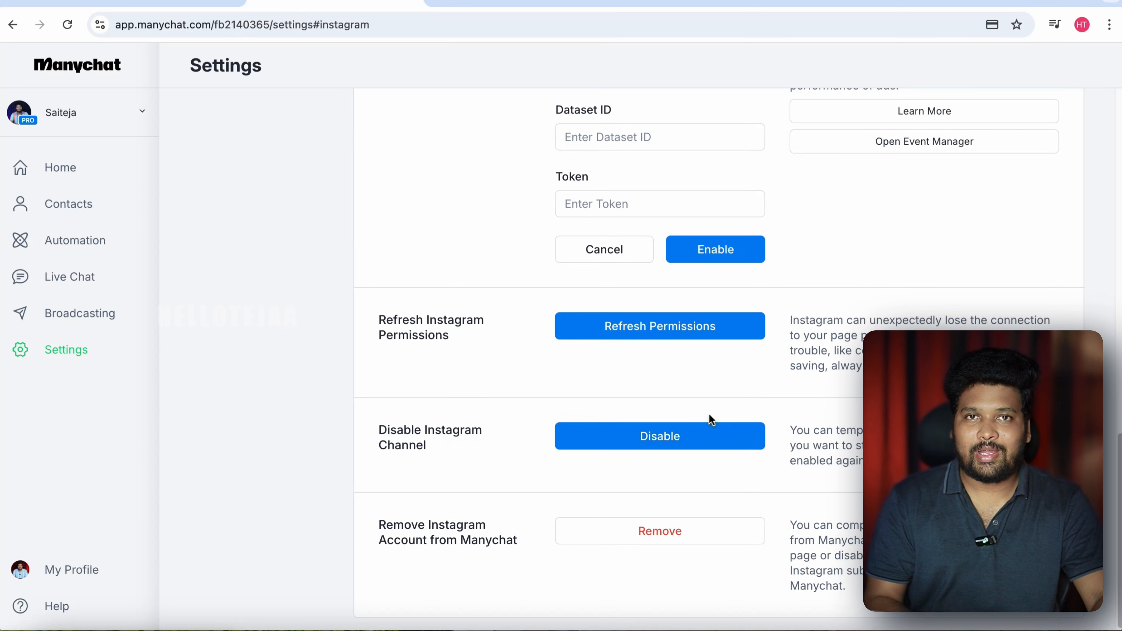
pyautogui.scroll(4, 442, 317)
pyautogui.scroll(8, 442, 317)
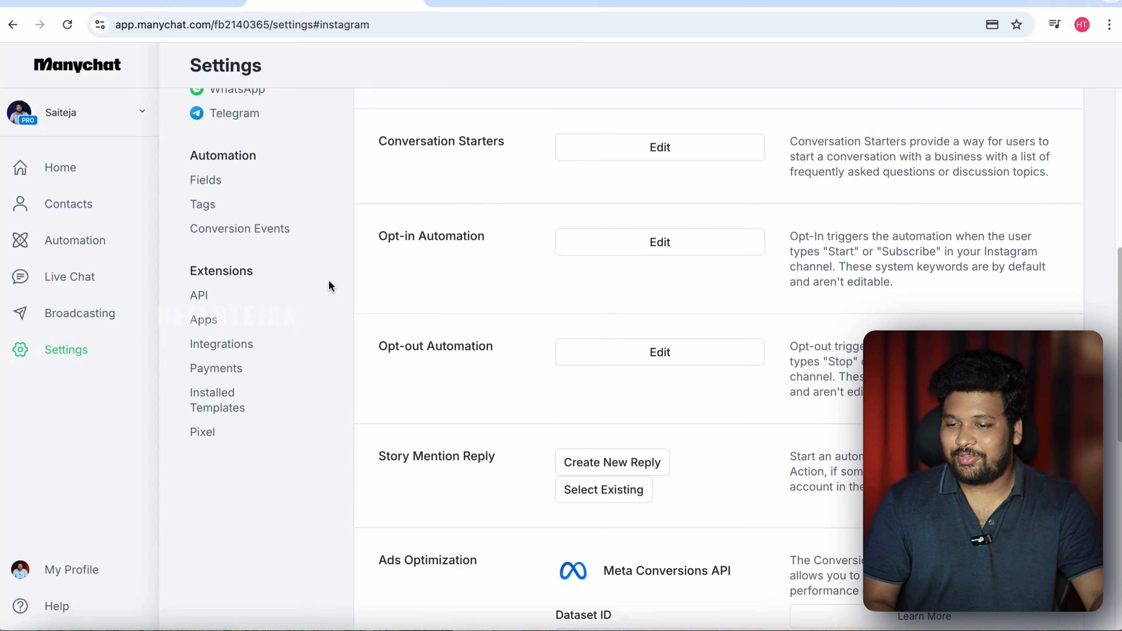
# Start creating a new Manychat account, up to the choice of its first channel.
pyautogui.click(143, 115)
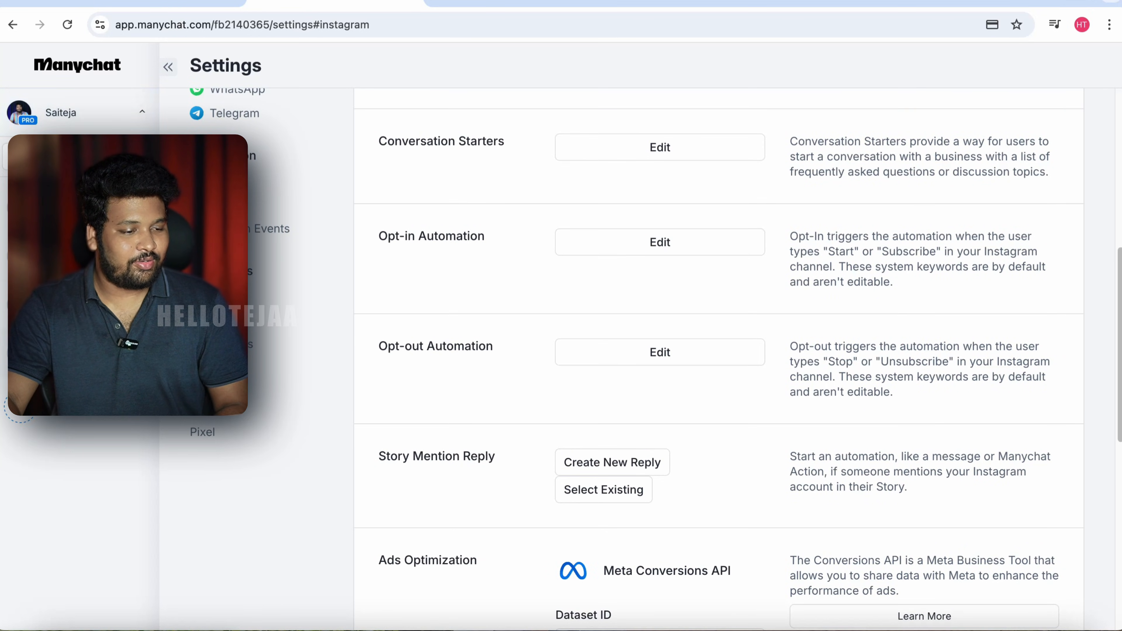
pyautogui.click(97, 411)
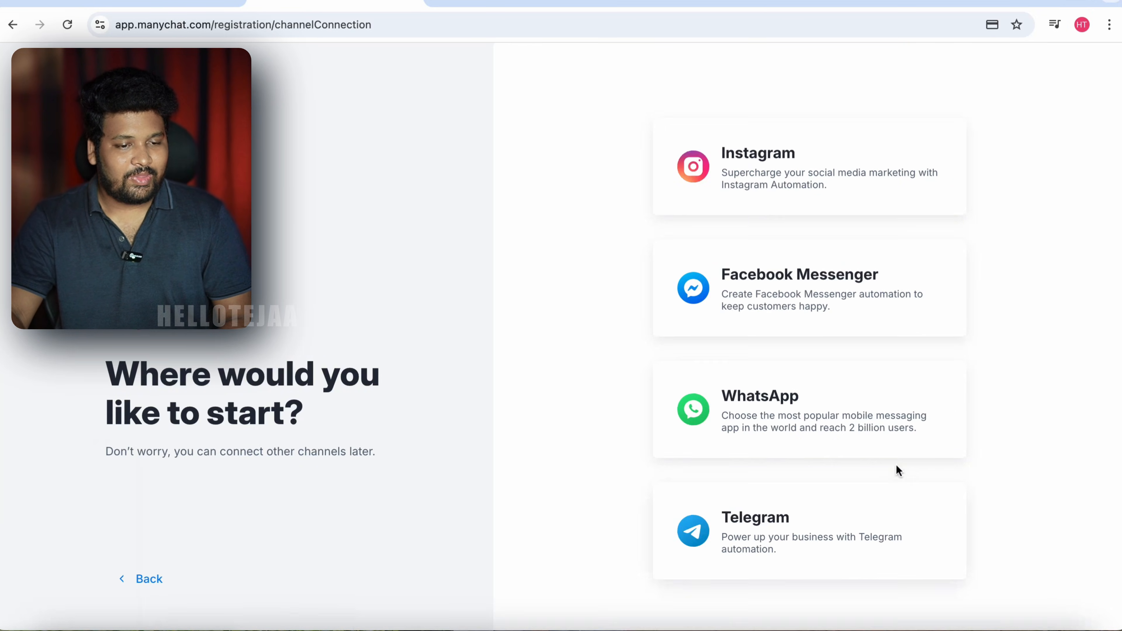